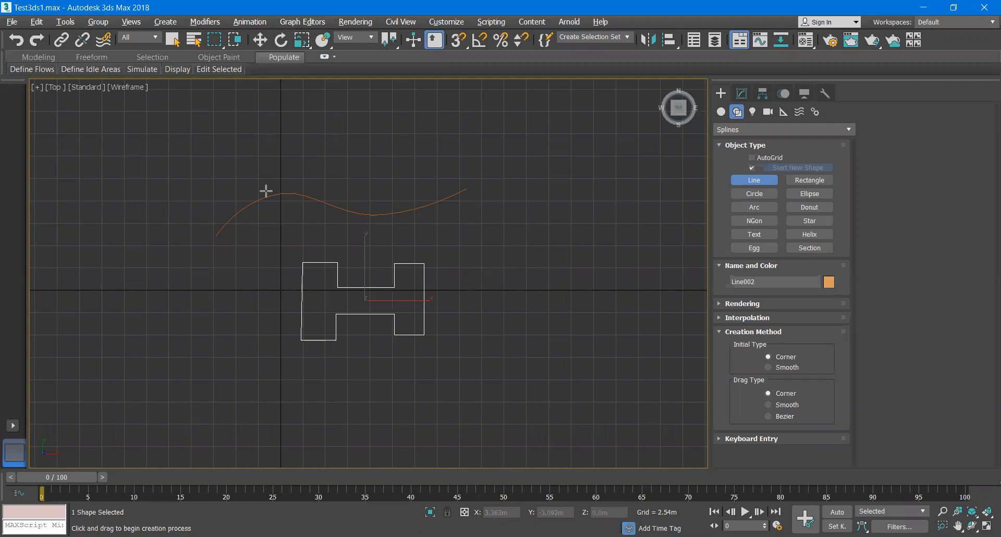
left_click(239, 214)
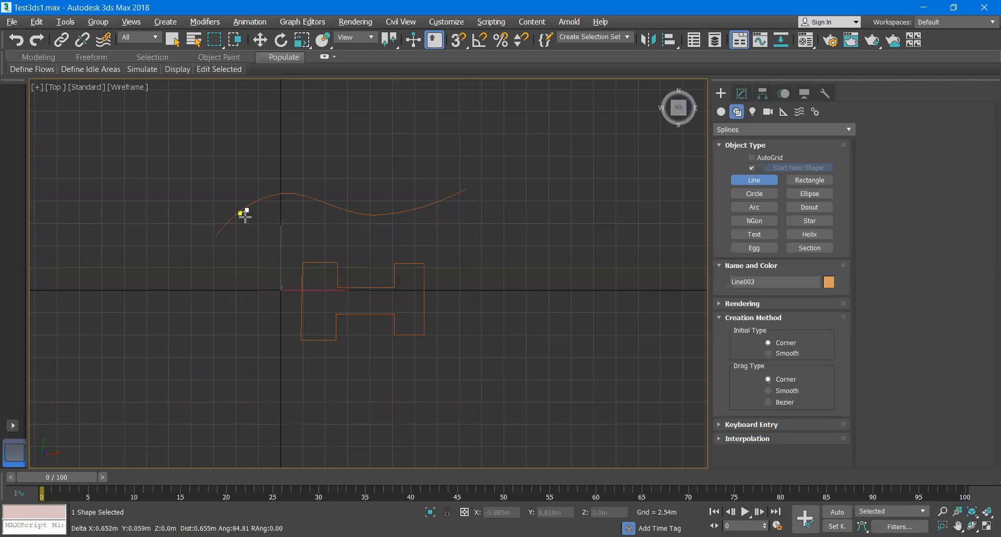
key("r")
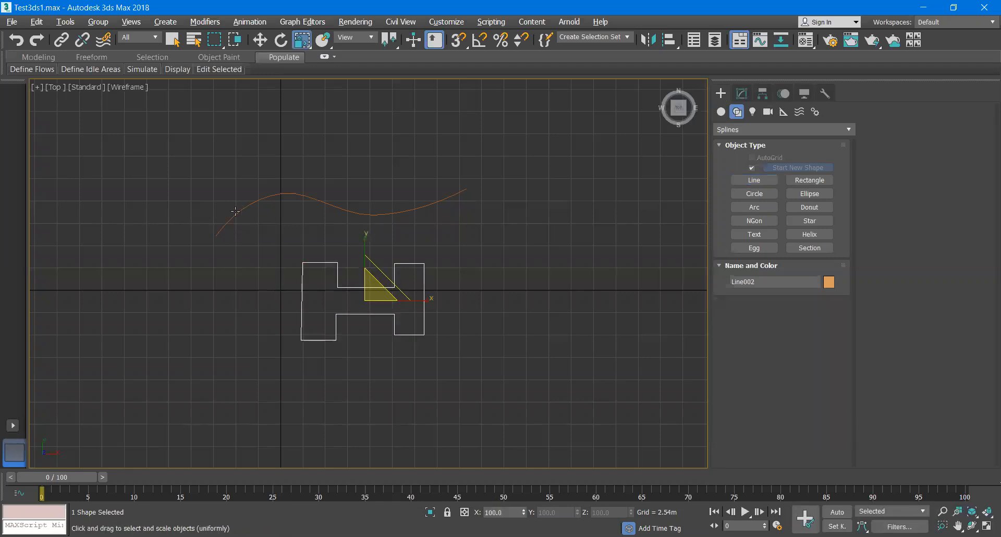
key("q")
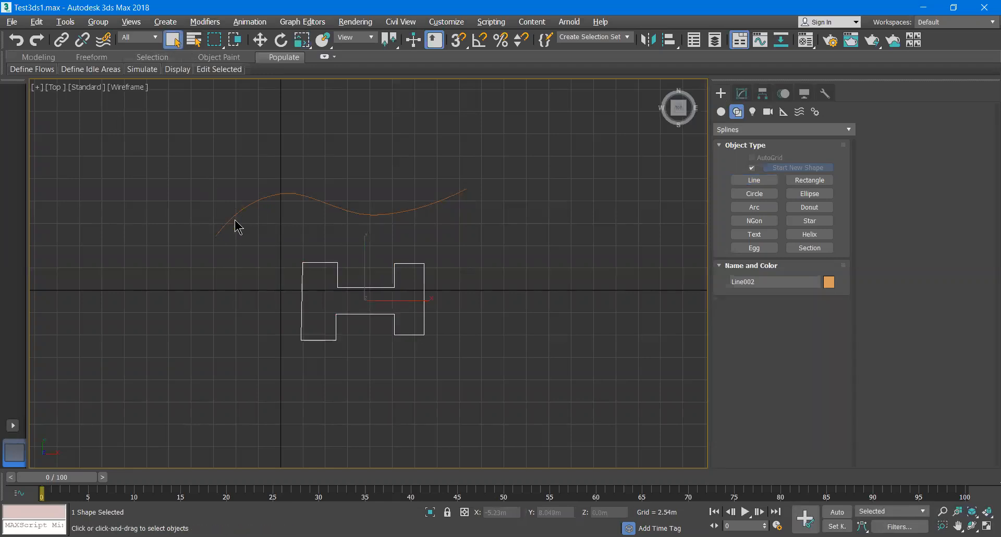
- Select the curved path spline and switch the geometry category to Compound Objects
left_click(233, 215)
left_click(458, 284)
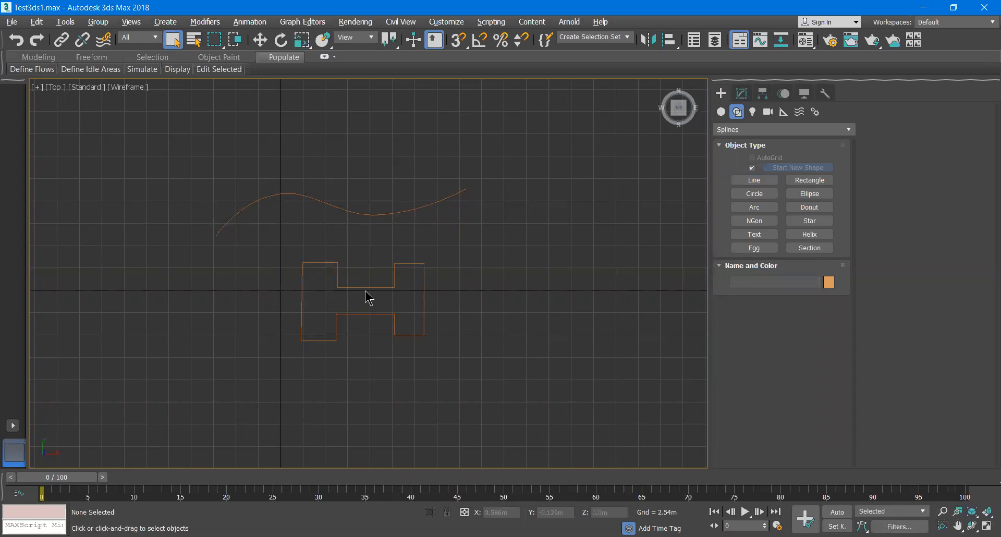
left_click(342, 287)
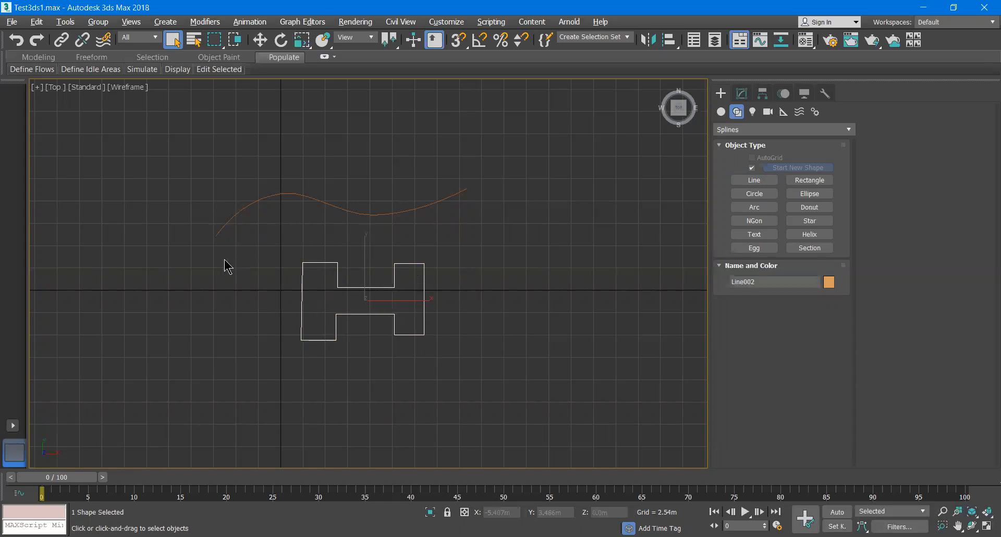
left_click(216, 236)
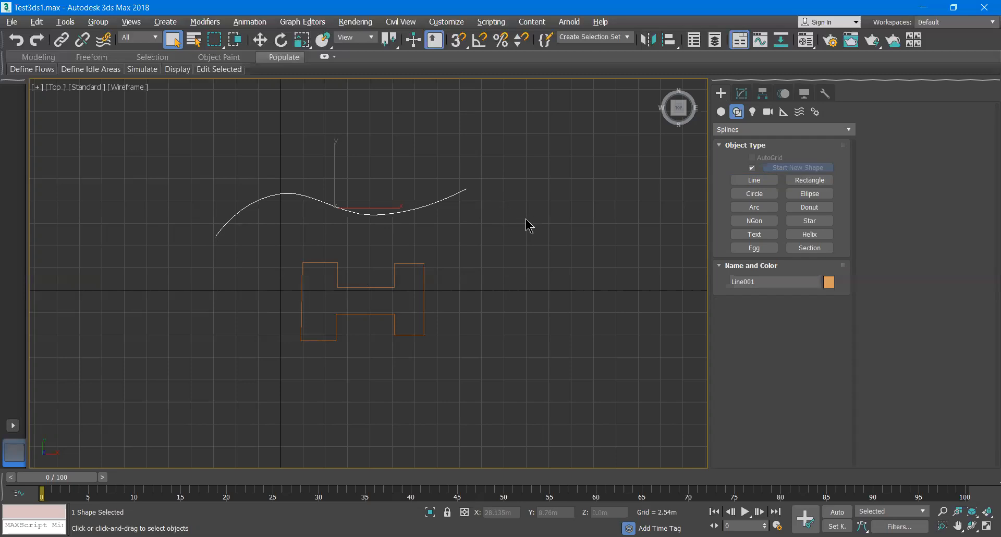
left_click(723, 113)
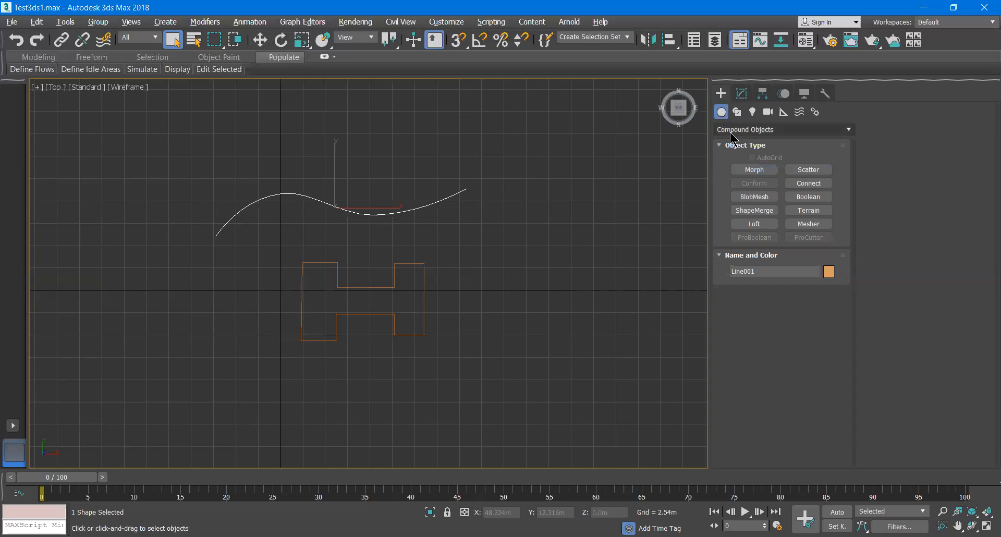
left_click(732, 131)
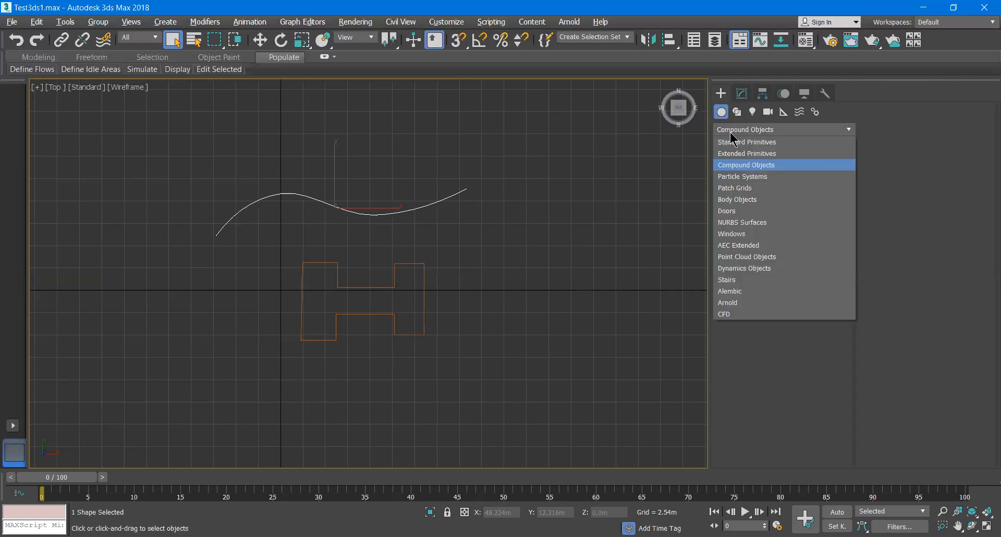
left_click(734, 165)
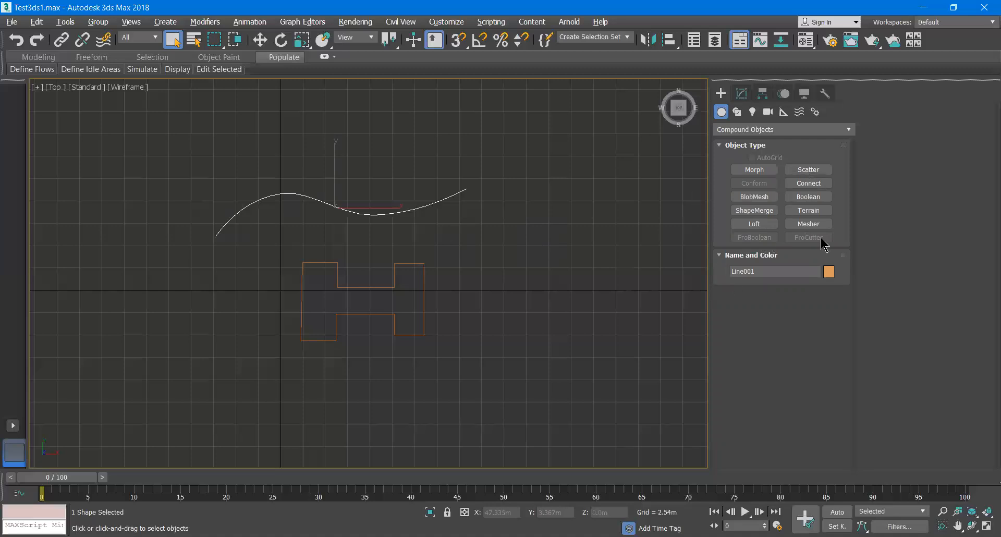
- Loft the H-shaped profile along the curved path spline using Get Shape
left_click(623, 261)
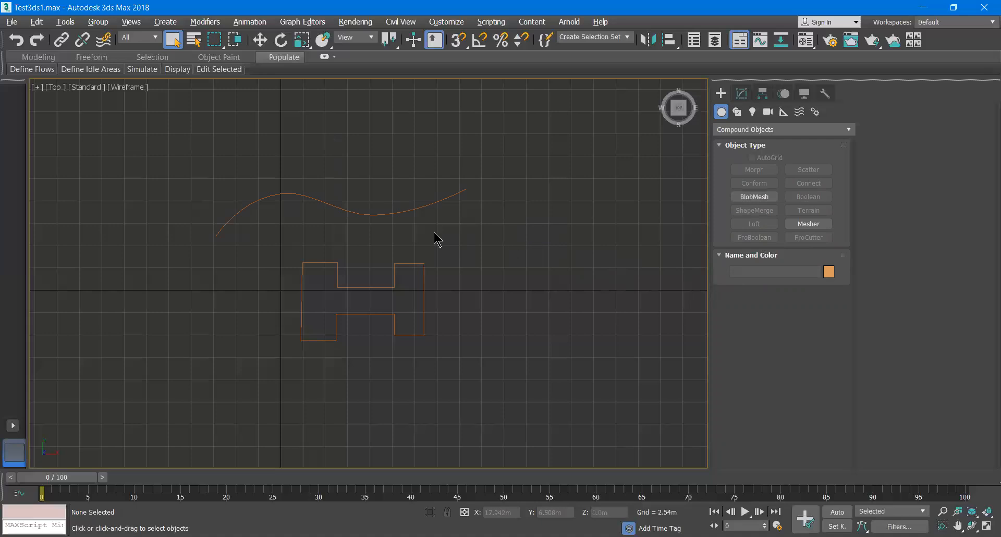
left_click(360, 214)
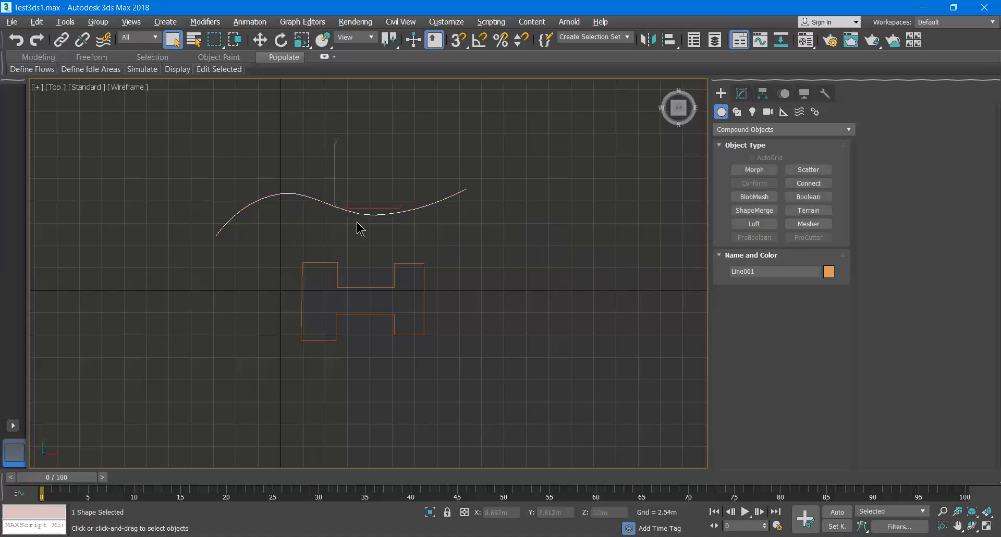
left_click(754, 224)
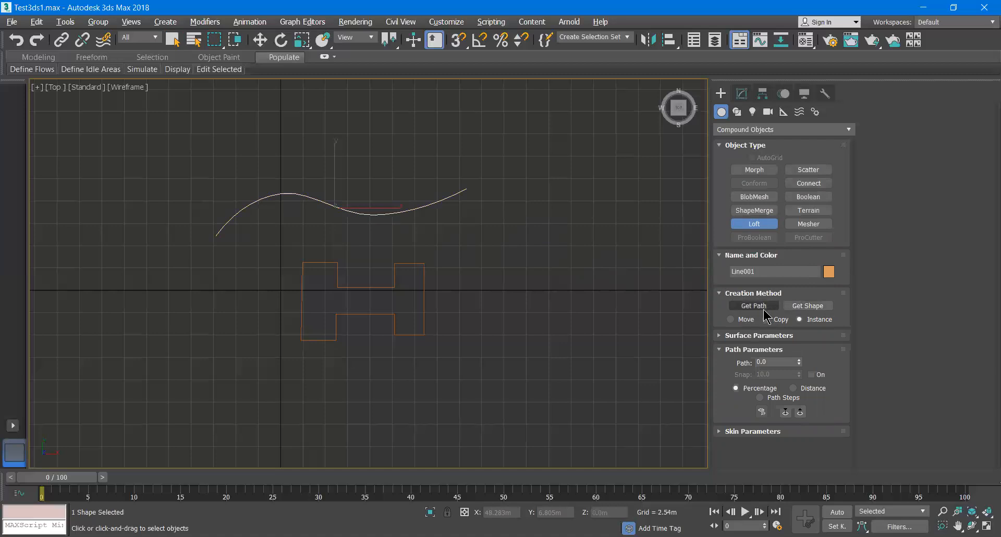
left_click(803, 307)
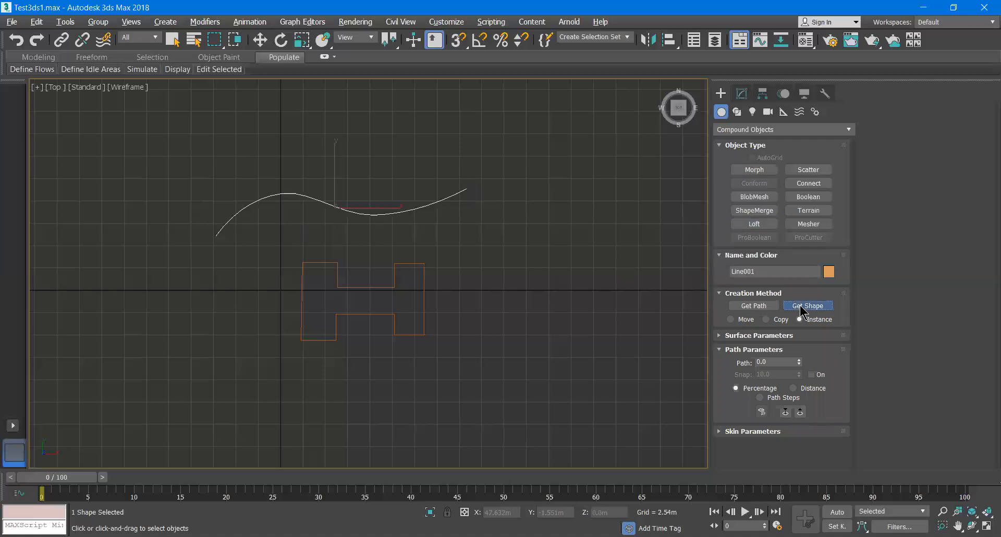
left_click(395, 277)
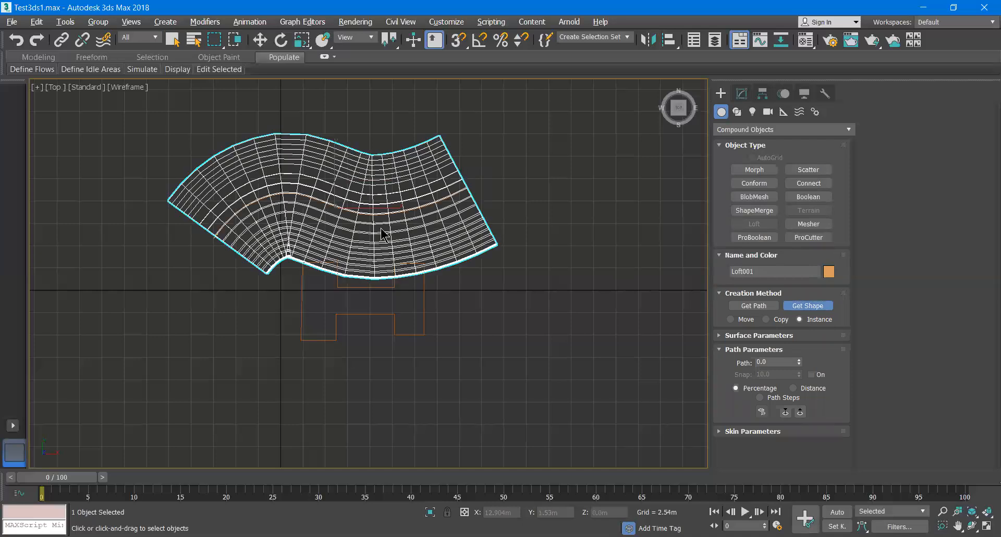
- Move the H-shaped profile spline away from the lofted object in the perspective view
key("alt+w")
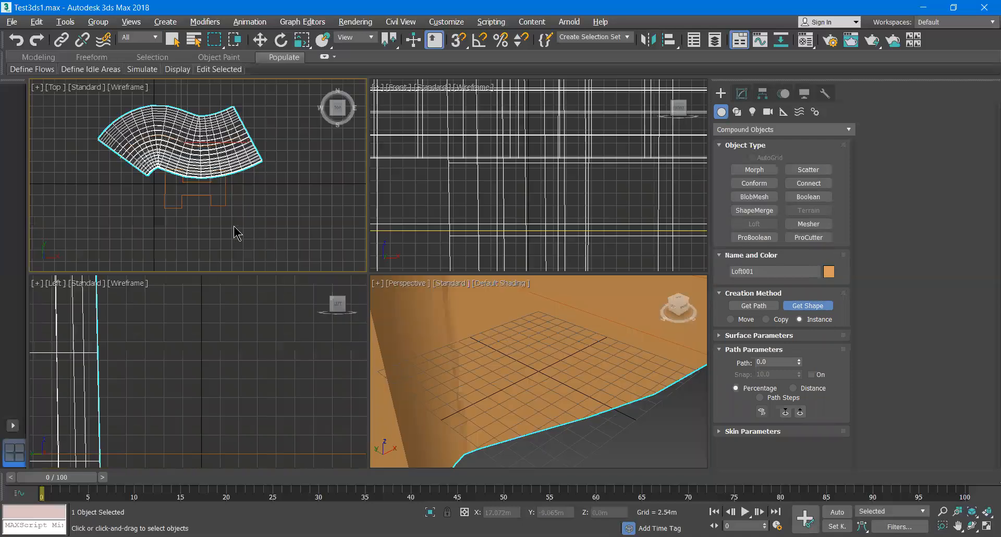
left_click(516, 369)
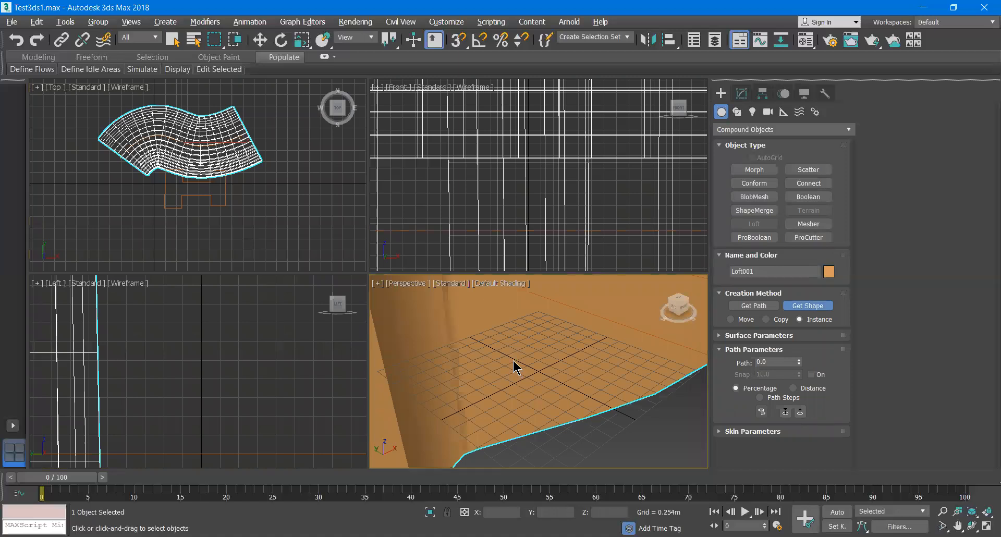
key("alt+w")
scroll(446, 309, "down", 10)
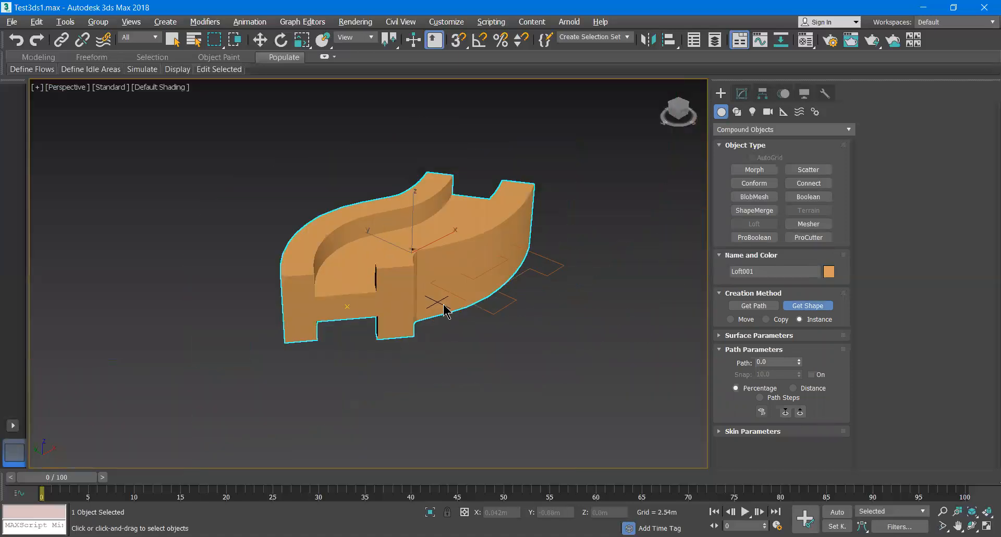
mouse_move(471, 299)
middle_mouse_down("alt")
mouse_move(420, 342)
mouse_move(479, 346)
mouse_move(509, 282)
mouse_move(480, 317)
mouse_move(476, 310)
middle_mouse_up("alt")
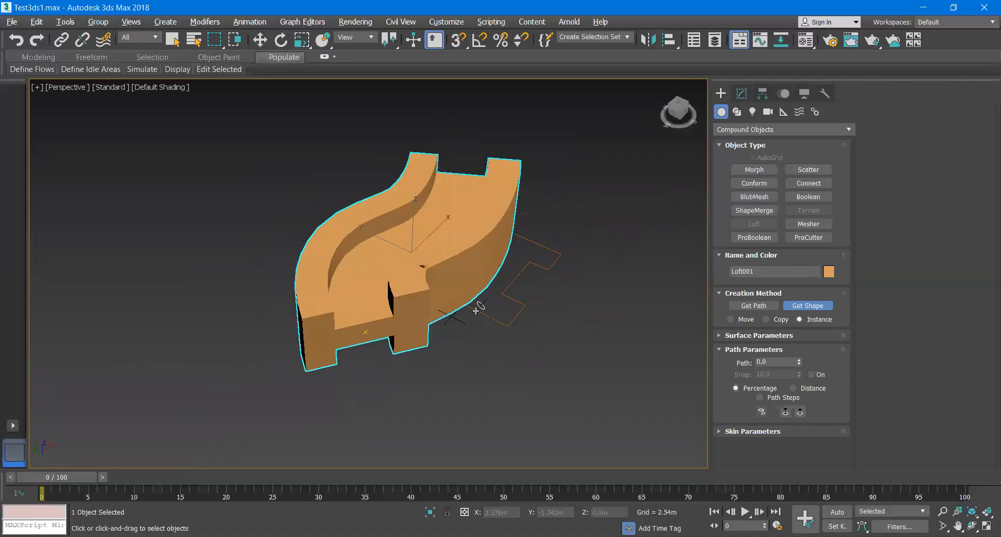
left_click(476, 309)
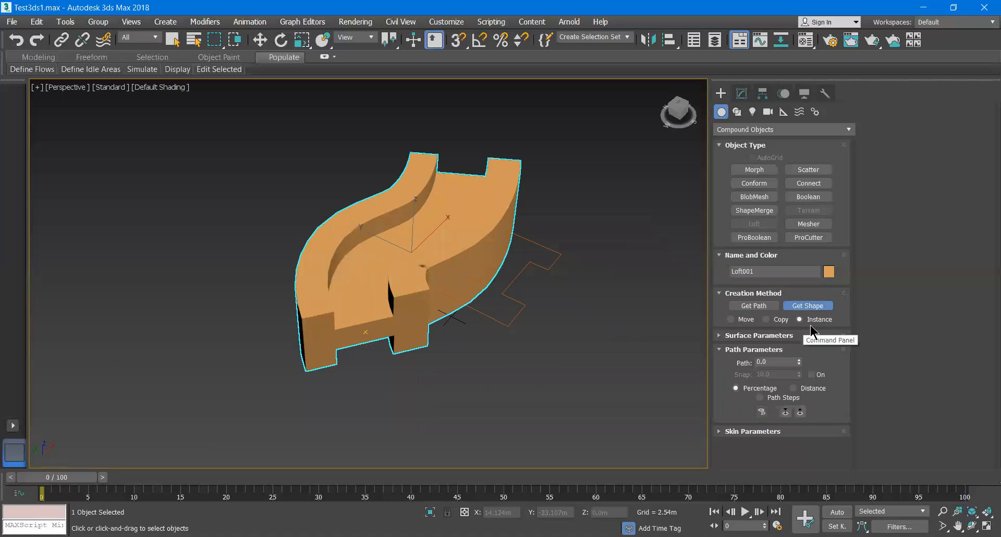
key("w")
left_click(516, 275)
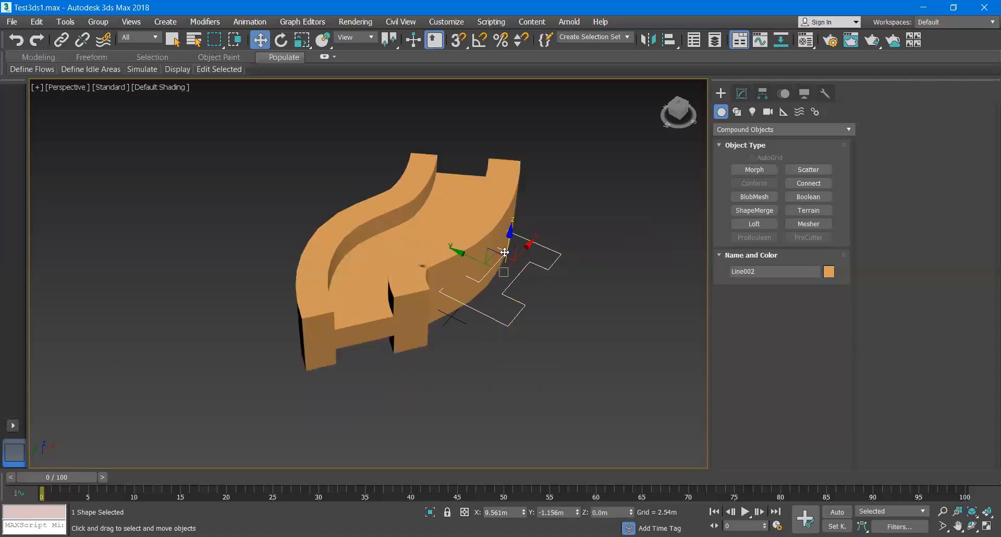
left_click_drag(476, 259, 557, 285)
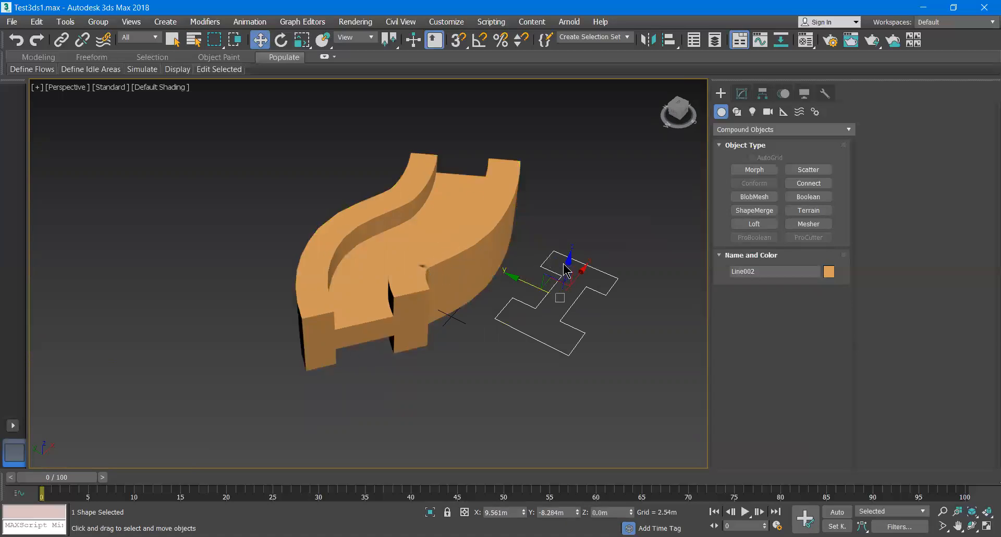
- Fillet the profile's upper right corner vertex at vertex level
left_click(741, 95)
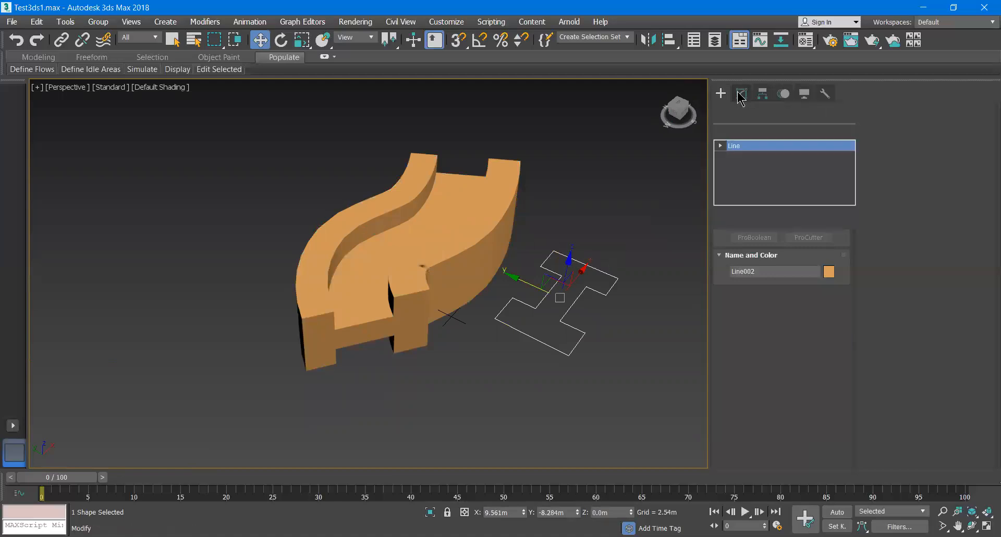
left_click(764, 291)
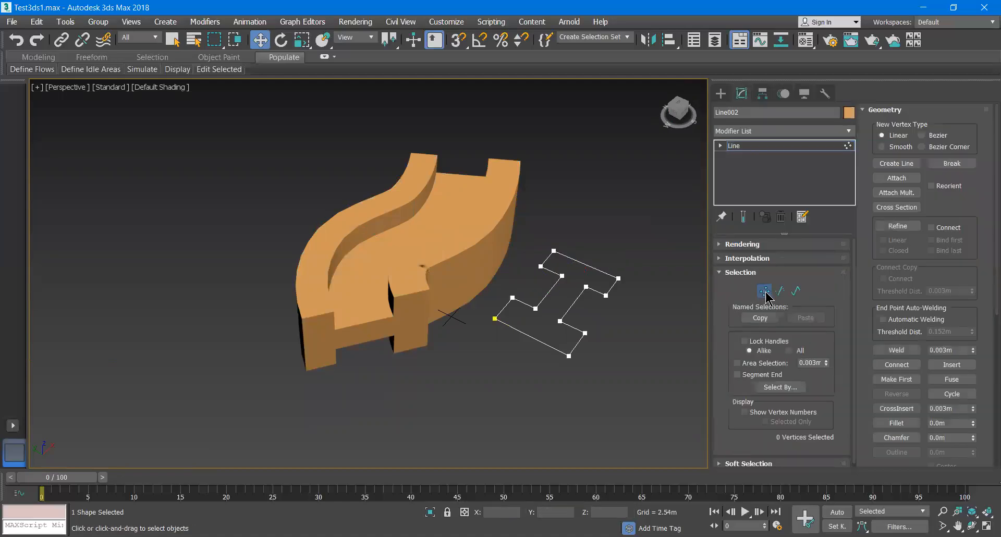
left_click(618, 278)
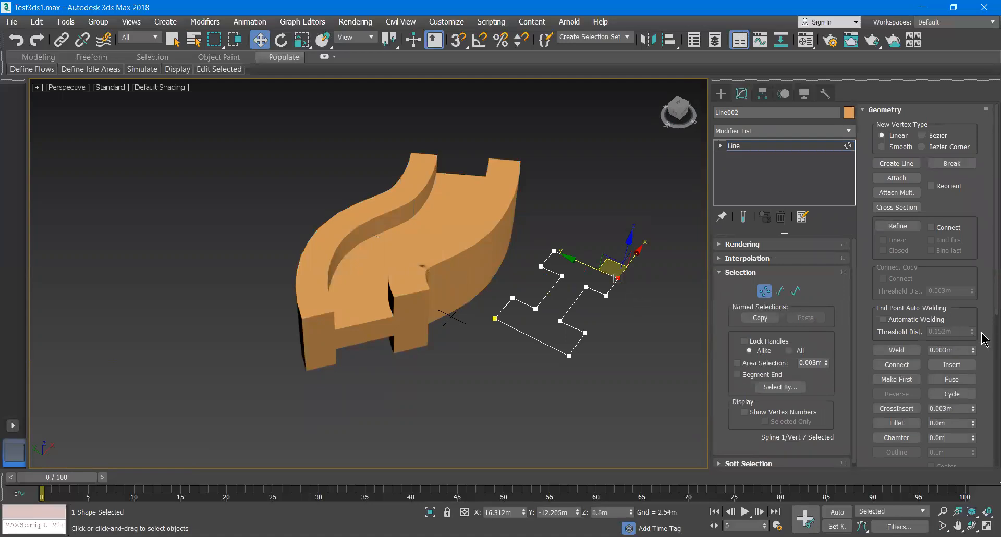
scroll(982, 334, "down", 5)
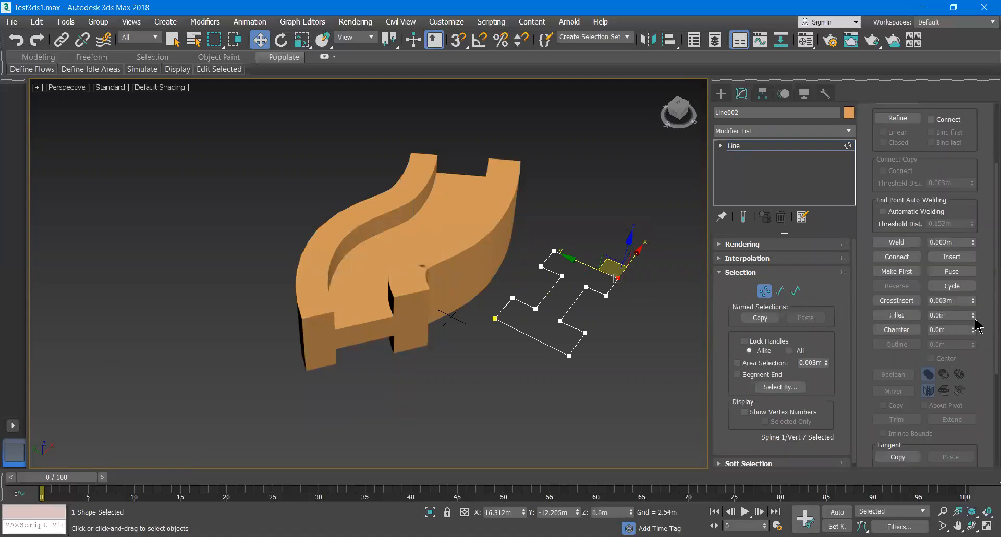
left_click_drag(973, 320, 964, 209)
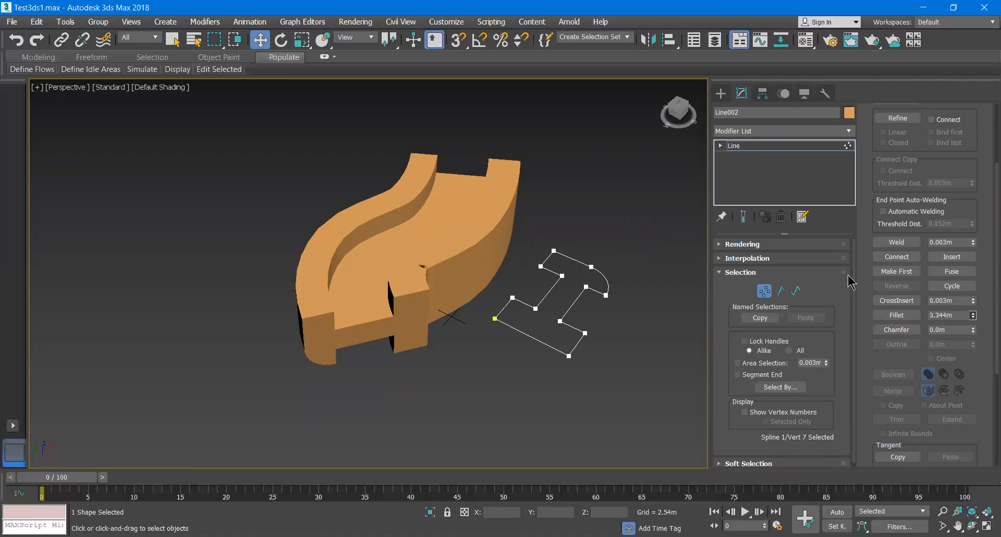
- Fillet the profile's lower right corner vertex
left_click(585, 332)
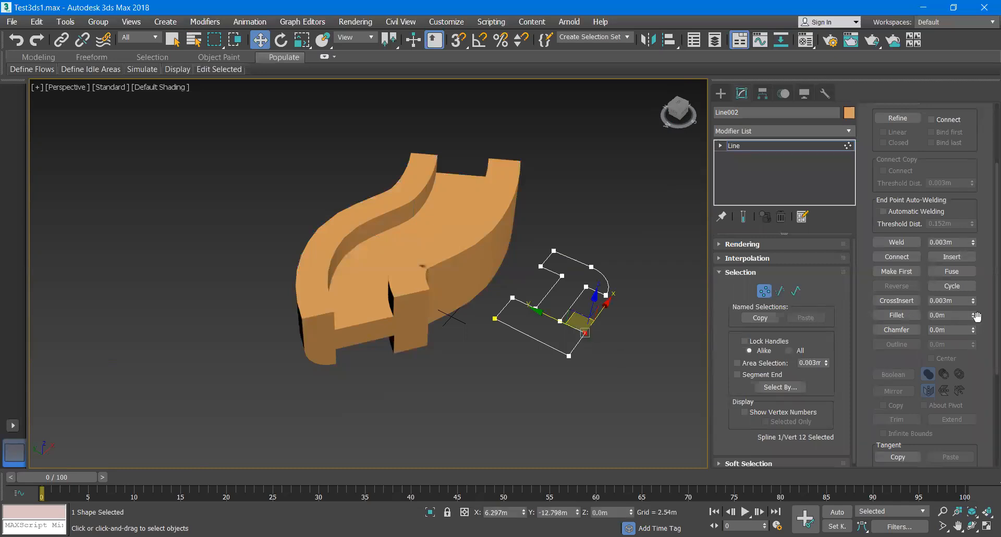
left_click_drag(972, 319, 959, 195)
left_click_drag(965, 284, 954, 225)
left_click_drag(951, 264, 952, 237)
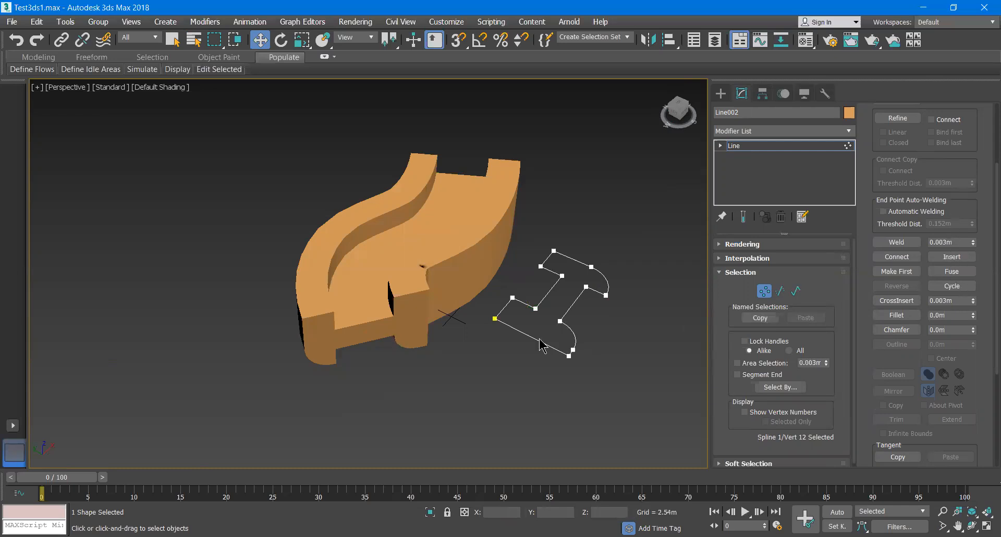
- Fillet two inner corner vertices of the H-shaped profile
left_click(535, 308)
left_click_drag(973, 317, 953, 231)
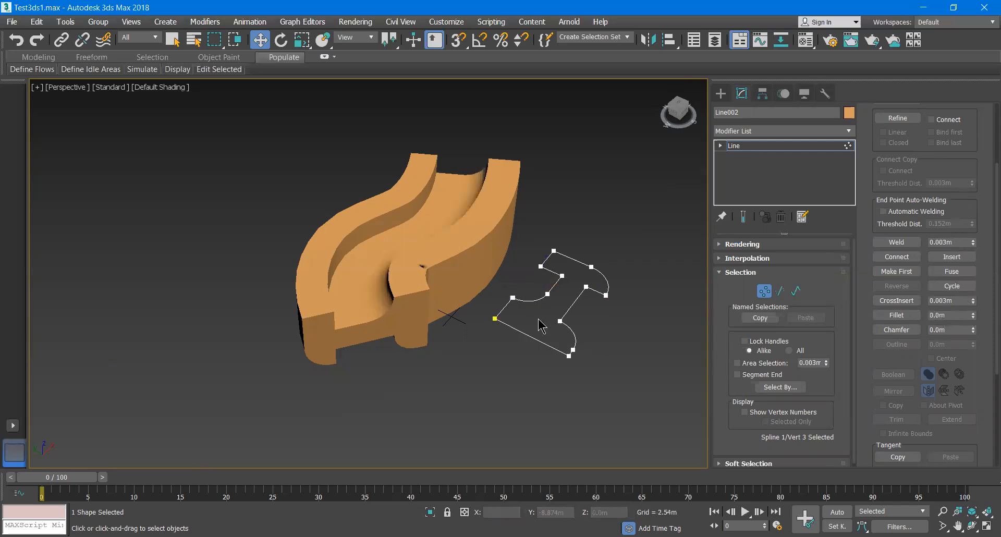
left_click(563, 275)
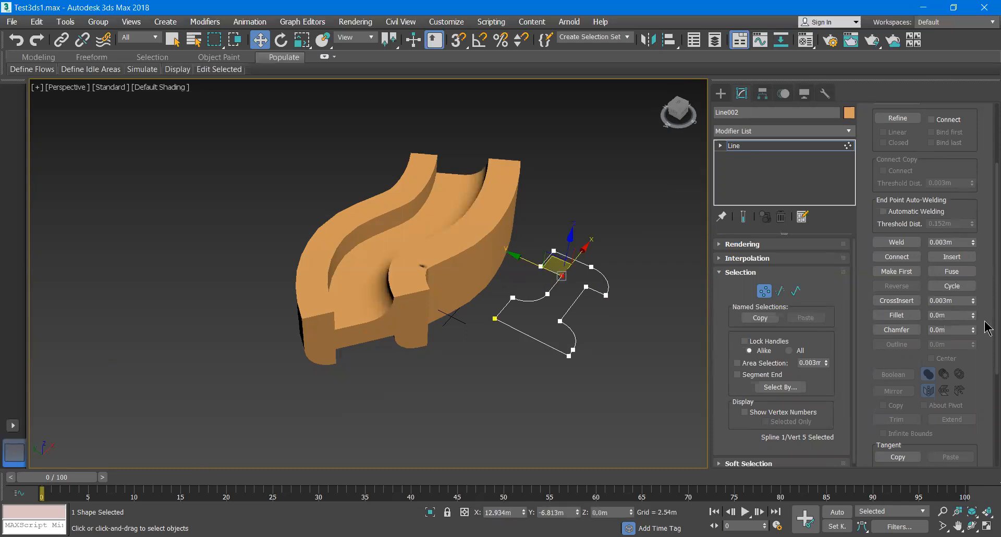
left_click_drag(973, 316, 974, 264)
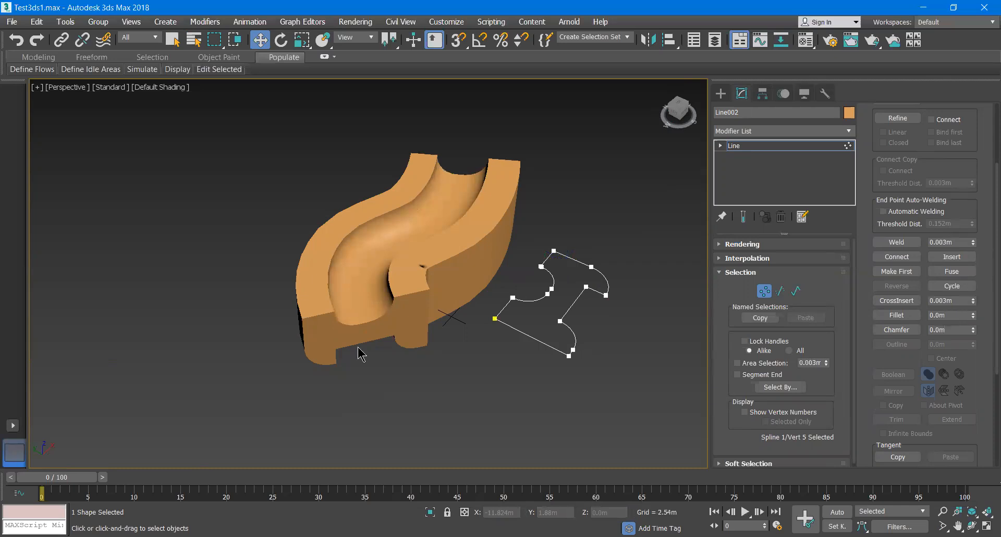
- Undo the last three profile edits
scroll(370, 337, "up", 5)
middle_click_drag(376, 292, 424, 327, "alt")
scroll(417, 333, "down", 5)
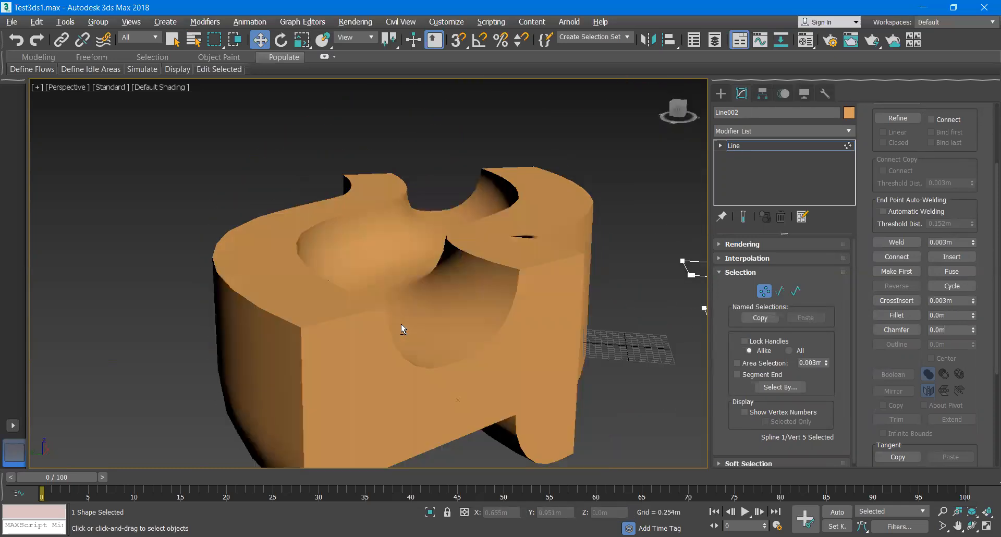
scroll(408, 331, "down", 3)
middle_click_drag(443, 372, 469, 391, "alt")
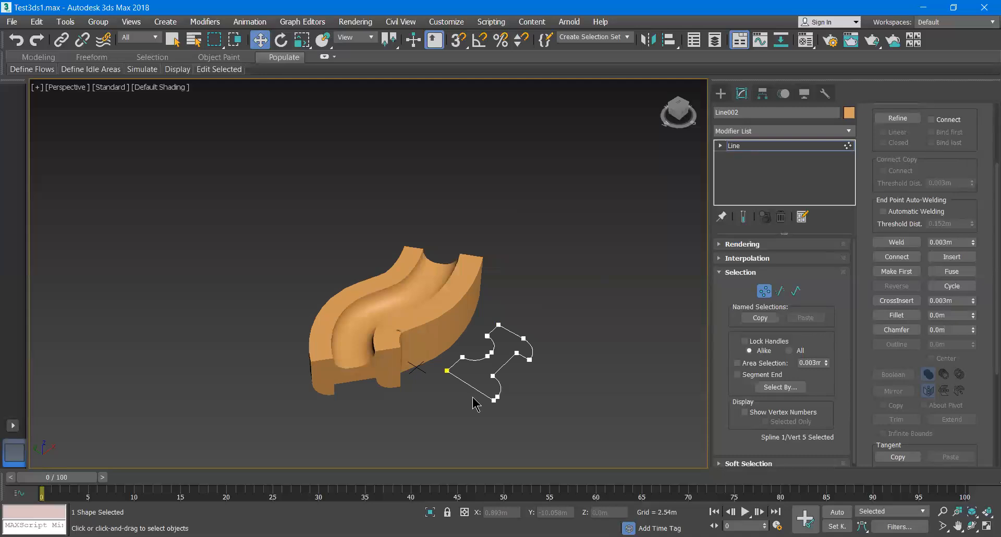
middle_click_drag(461, 378, 443, 370)
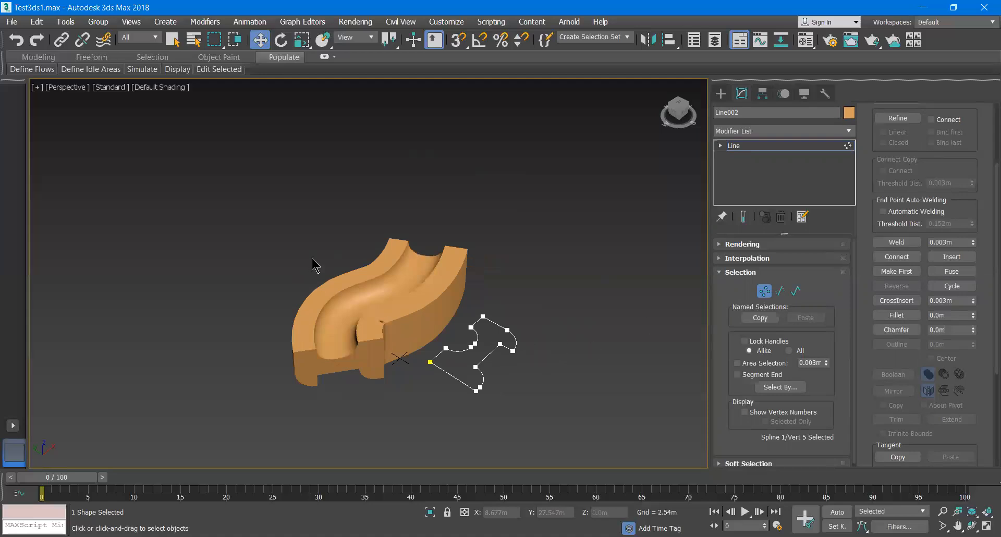
key("ctrl+z")
key("ctrl+z")
key("ctrl+z")
key("ctrl+z")
key("ctrl+z")
key("ctrl+z")
key("ctrl+z")
key("ctrl+z")
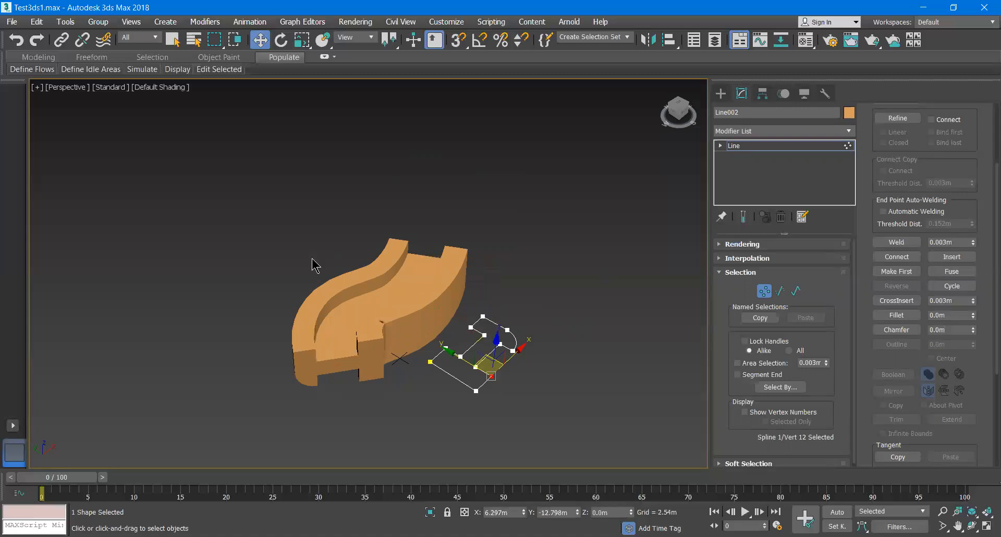
- Undo the remaining profile edits and the earlier loft object
key("ctrl+z")
key("ctrl+z")
key("ctrl+z")
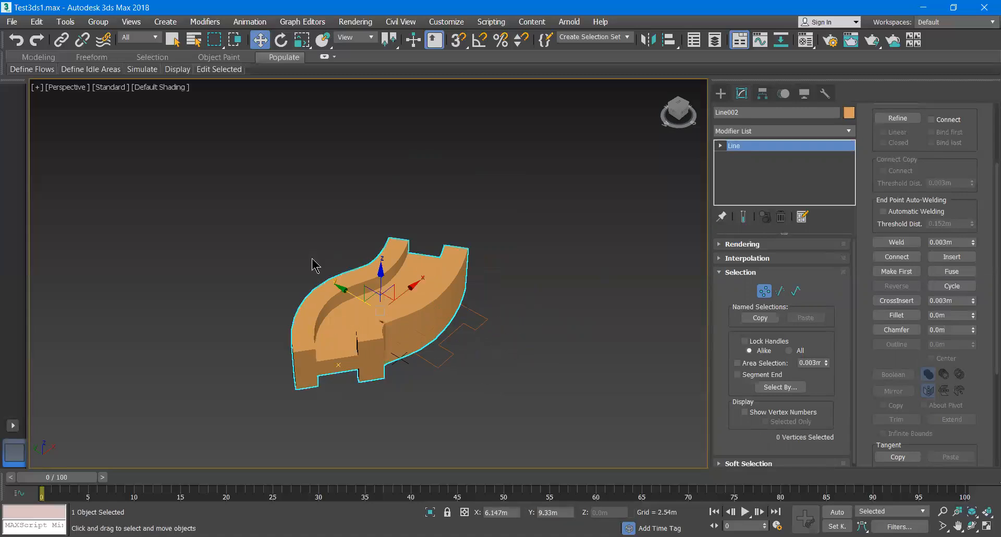
key("ctrl+z")
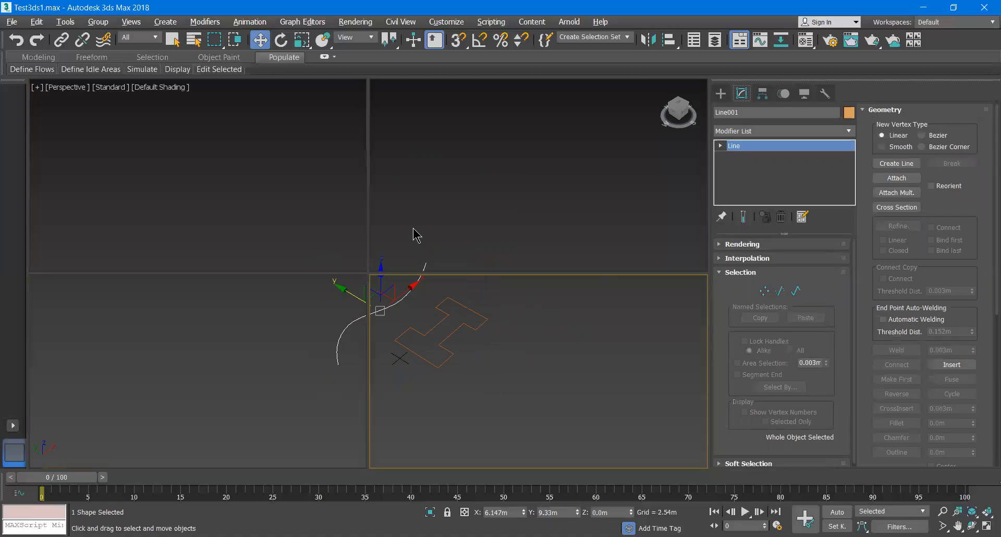
- Loft the H-shaped profile in the Top view by picking the curved line as its path
key("alt+w")
left_click(261, 194)
key("alt+w")
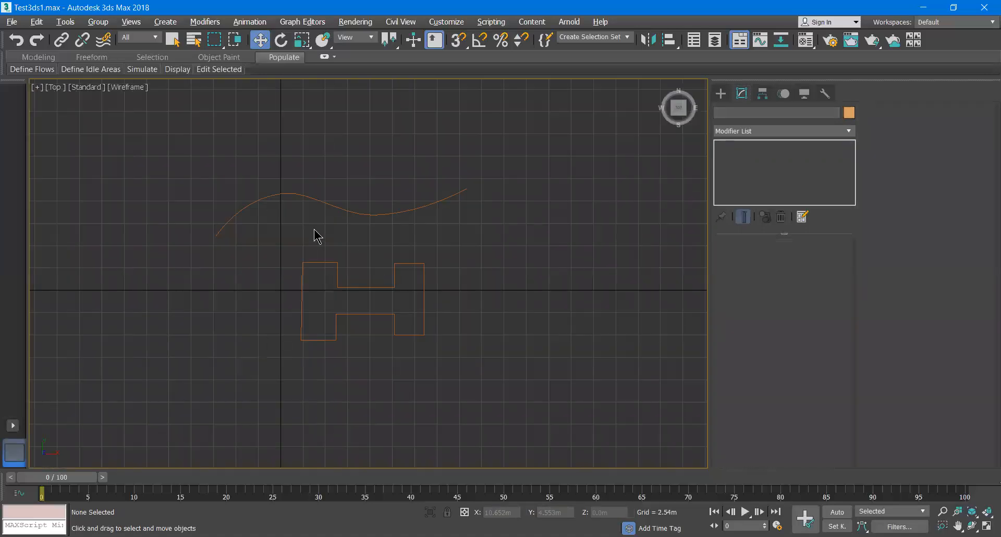
left_click(338, 266)
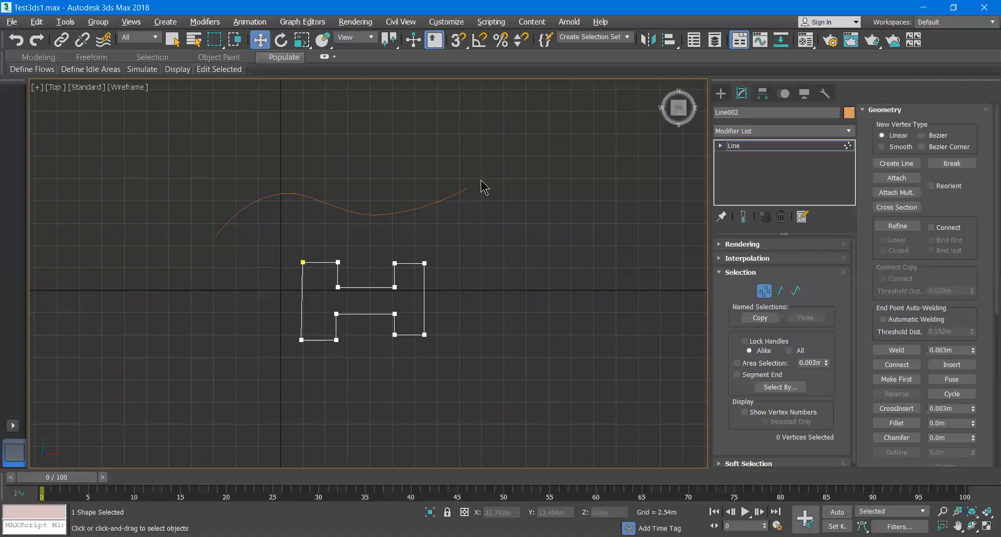
middle_click_drag(469, 259, 433, 219)
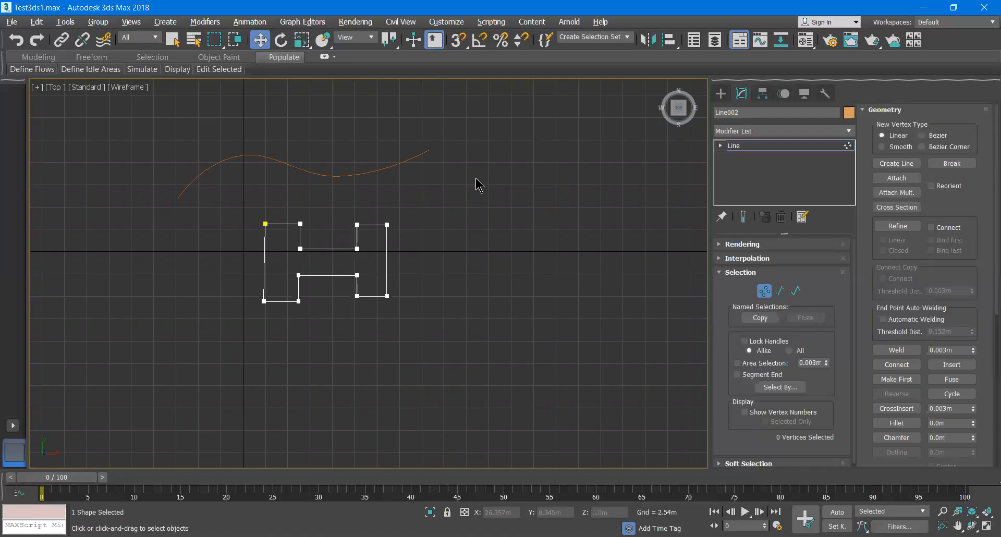
left_click(720, 93)
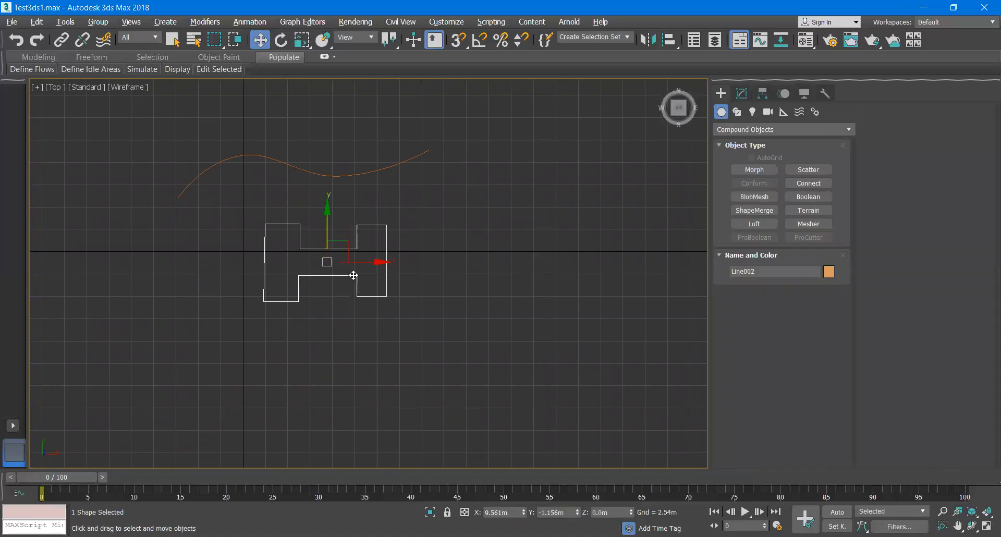
left_click(774, 224)
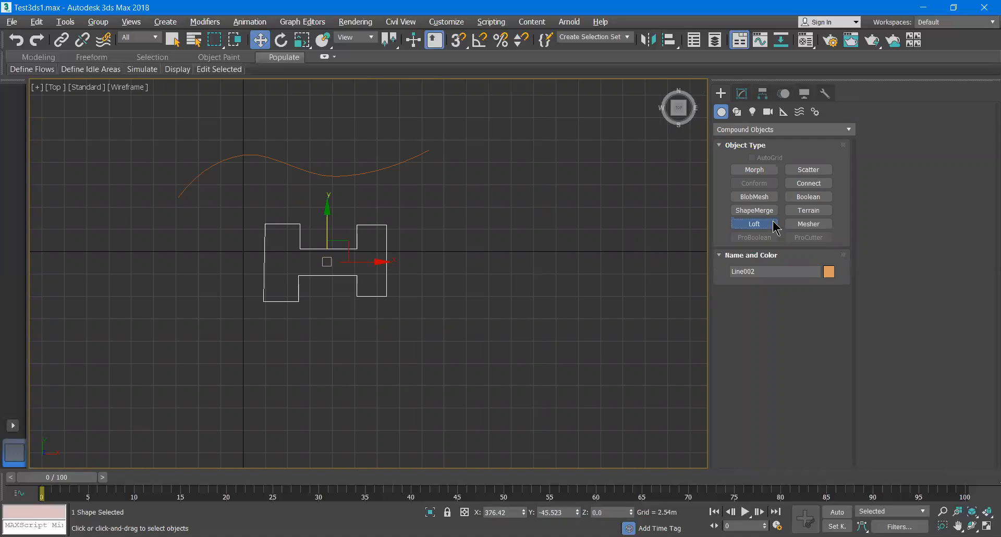
left_click(747, 307)
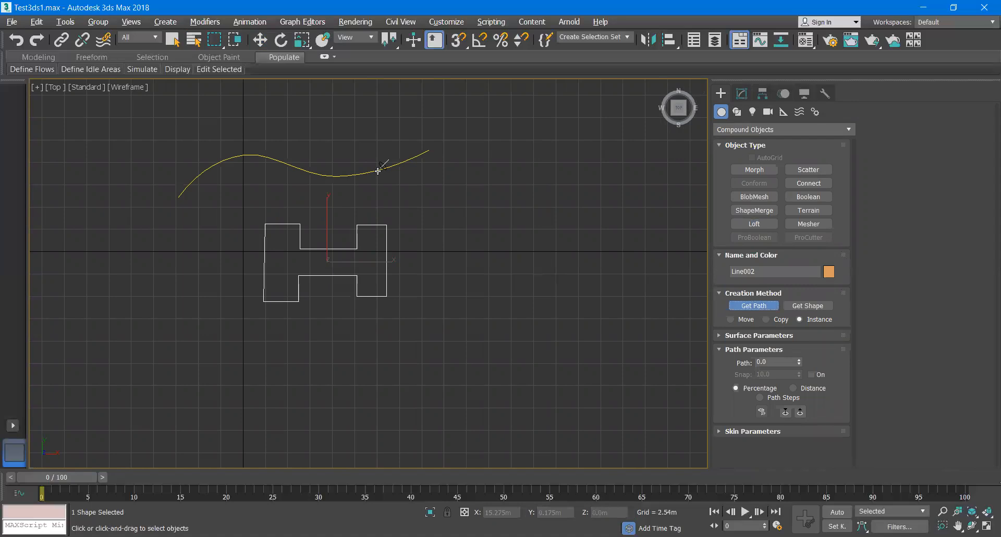
left_click(378, 170)
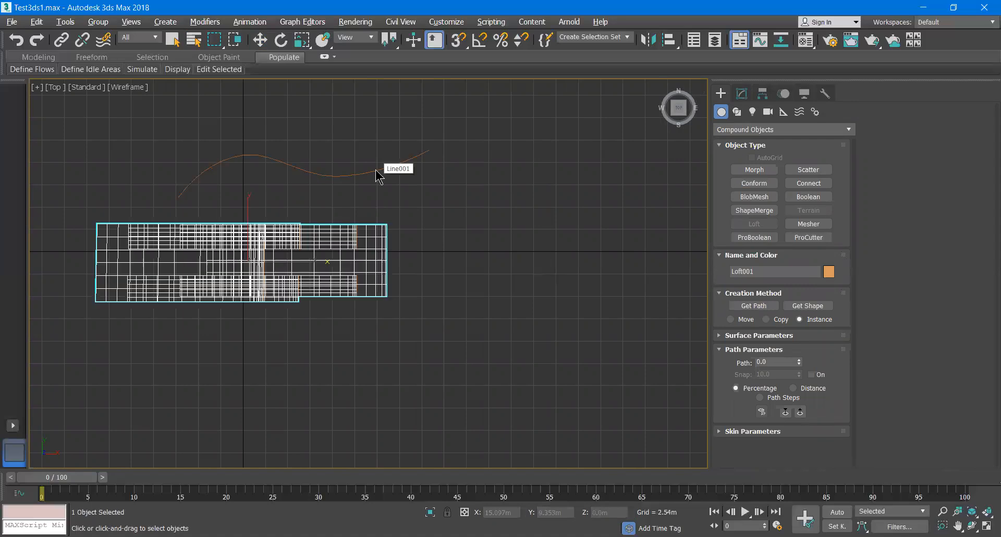
- Examine the resulting loft from several angles in the perspective view
key("alt+w")
right_click(484, 334)
key("alt+w")
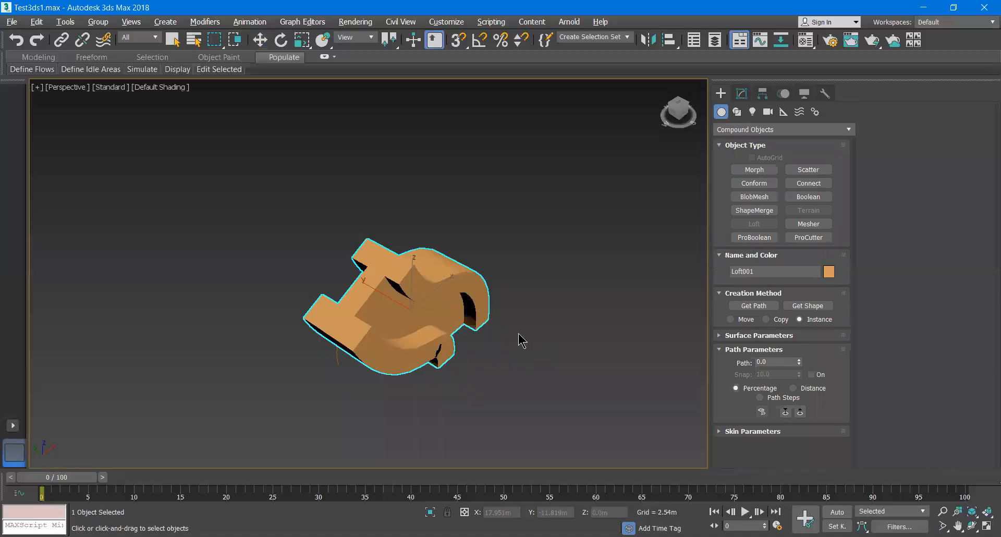
key("z")
middle_click_drag(516, 323, 563, 337, "alt")
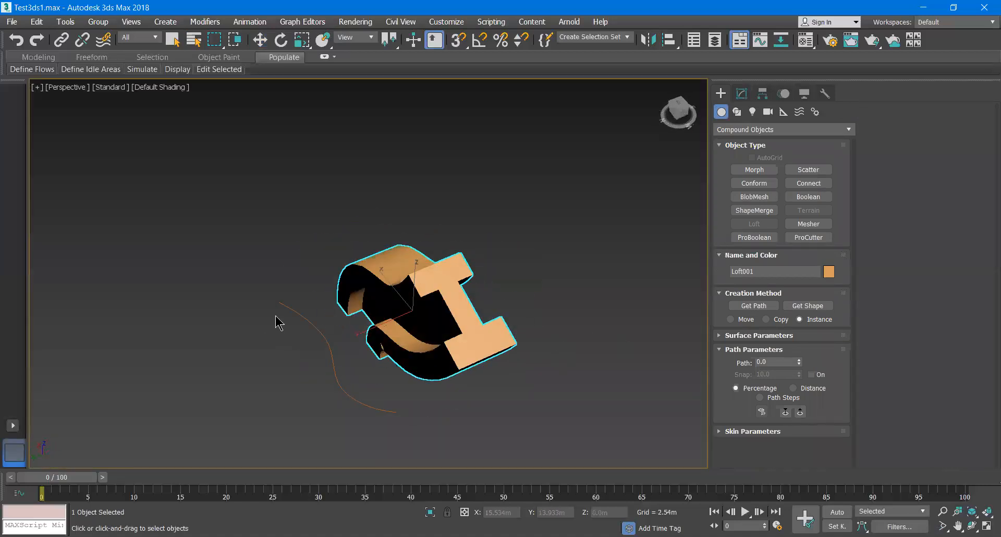
middle_click_drag(444, 365, 383, 343, "alt")
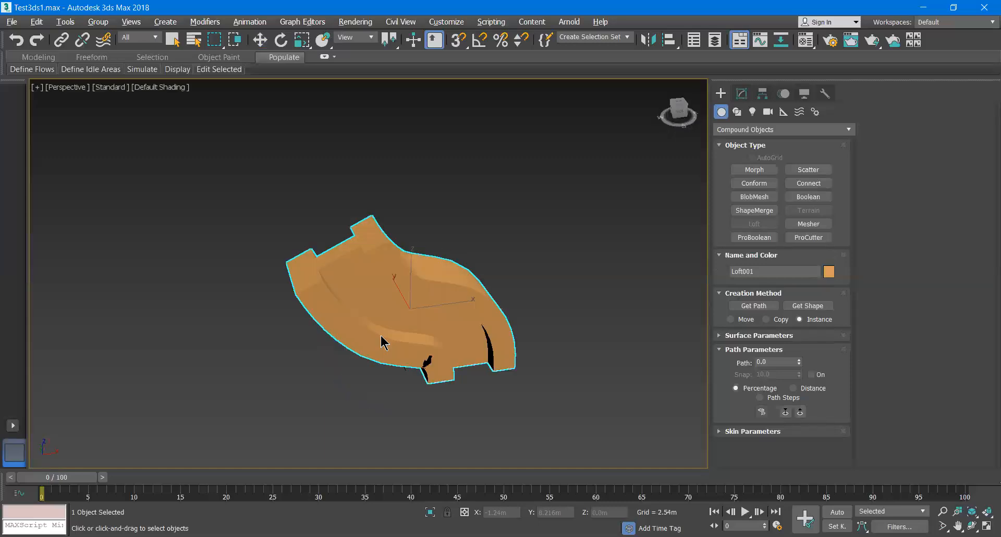
middle_click_drag(281, 342, 424, 346, "alt")
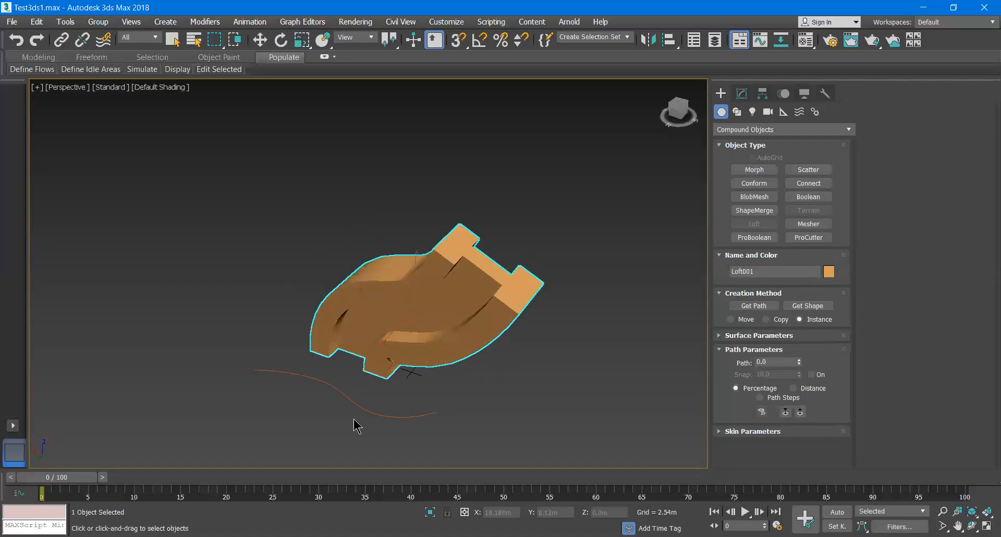
middle_click_drag(489, 373, 381, 382, "alt")
key("alt+w")
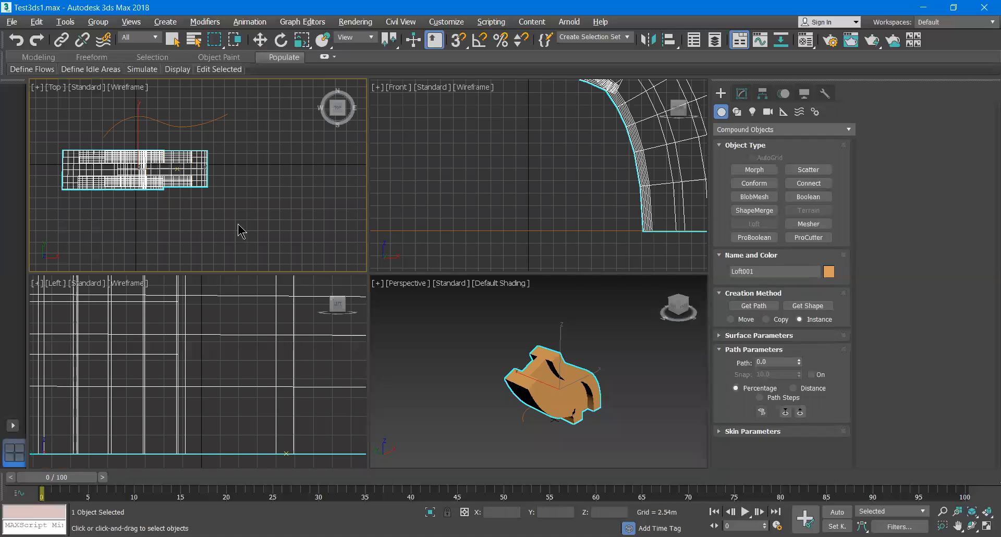
- Undo the loft and return to the maximized Top view
key("ctrl+z")
key("alt+w")
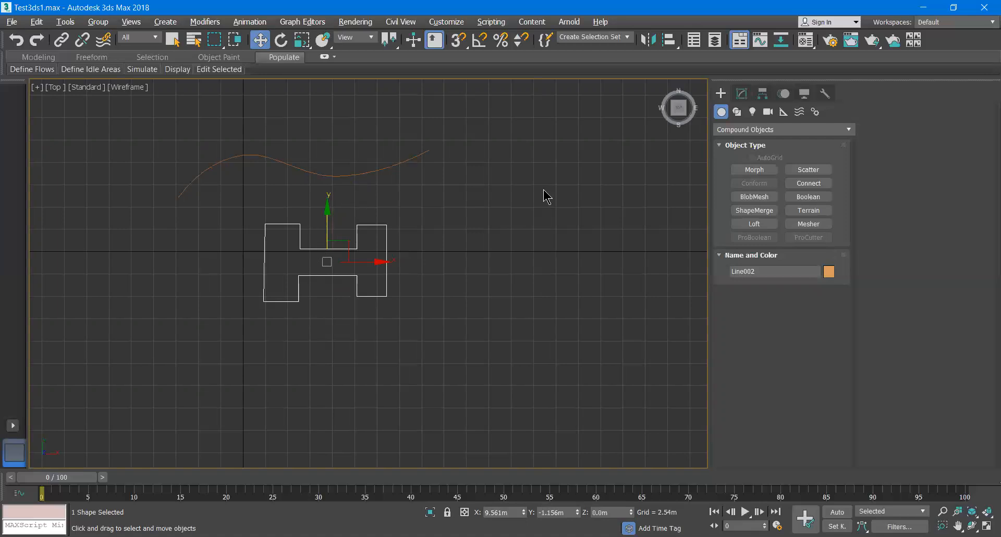
- Select the curved path and loft it, picking the H-shaped profile as the shape
left_click(393, 166)
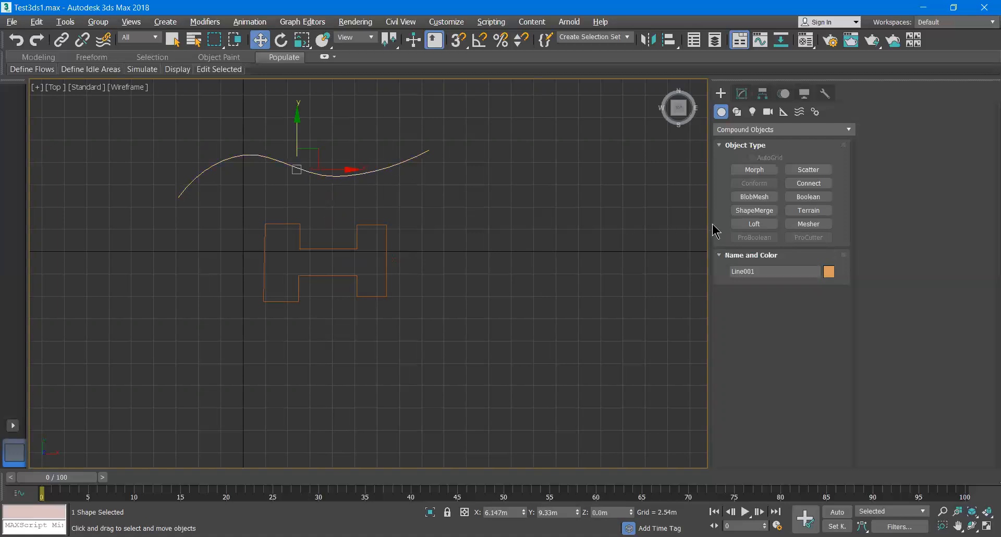
left_click(751, 224)
left_click(805, 307)
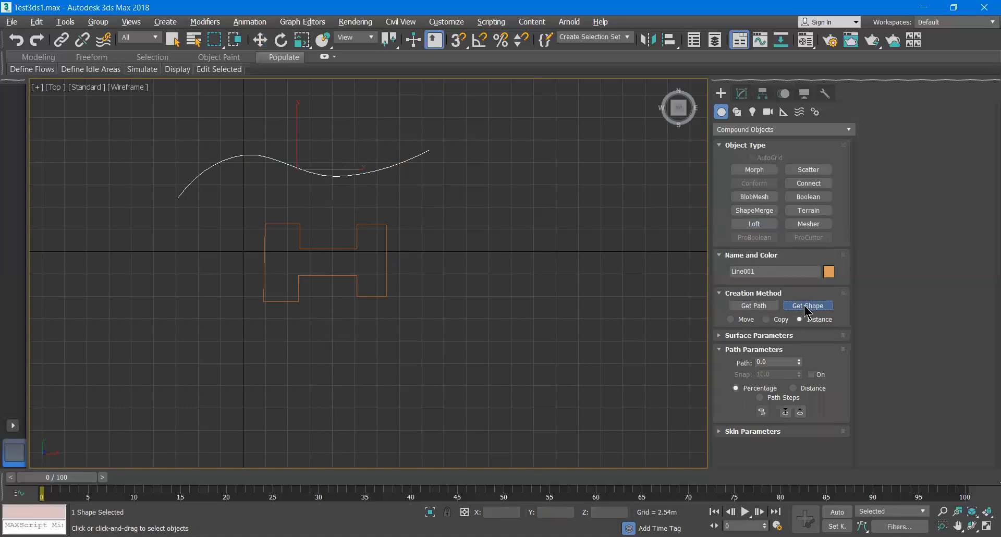
left_click(358, 228)
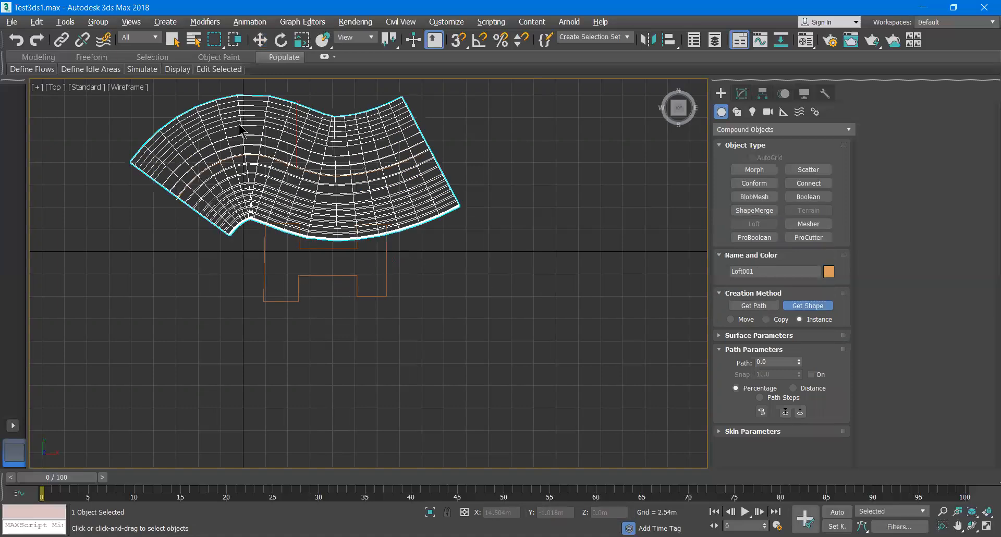
key("alt+w")
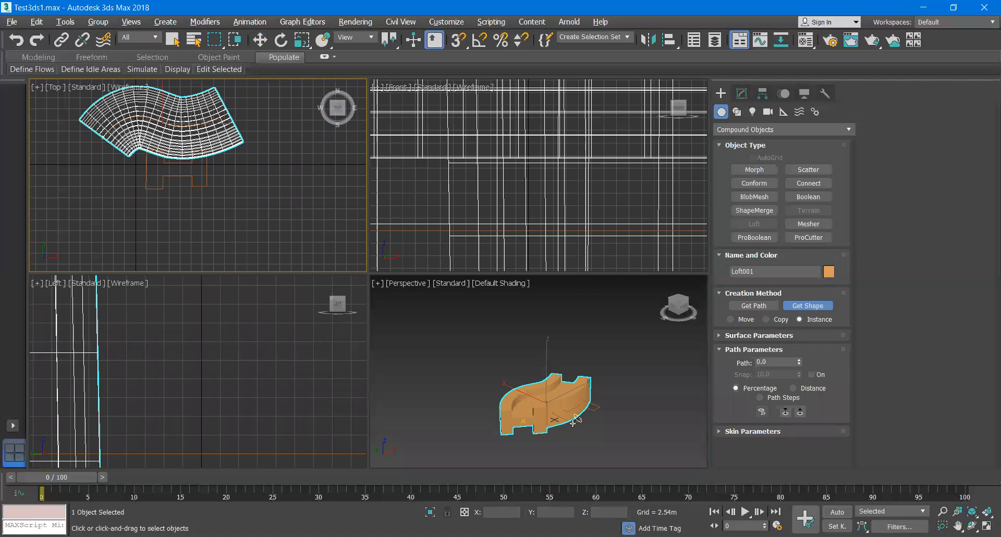
middle_click_drag(570, 424, 558, 410)
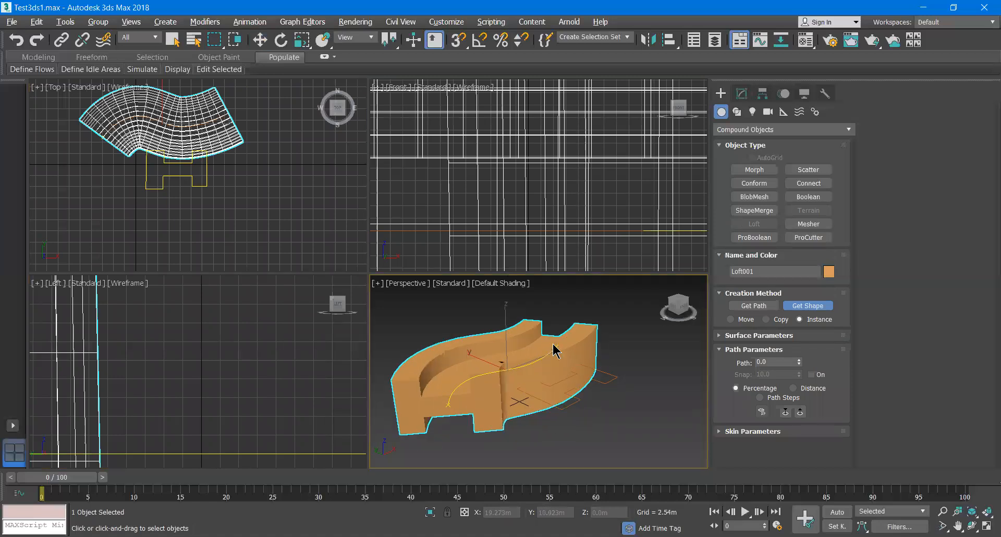
- Set the perspective viewport to Edged Faces shading to show the loft's mesh
left_click(760, 336)
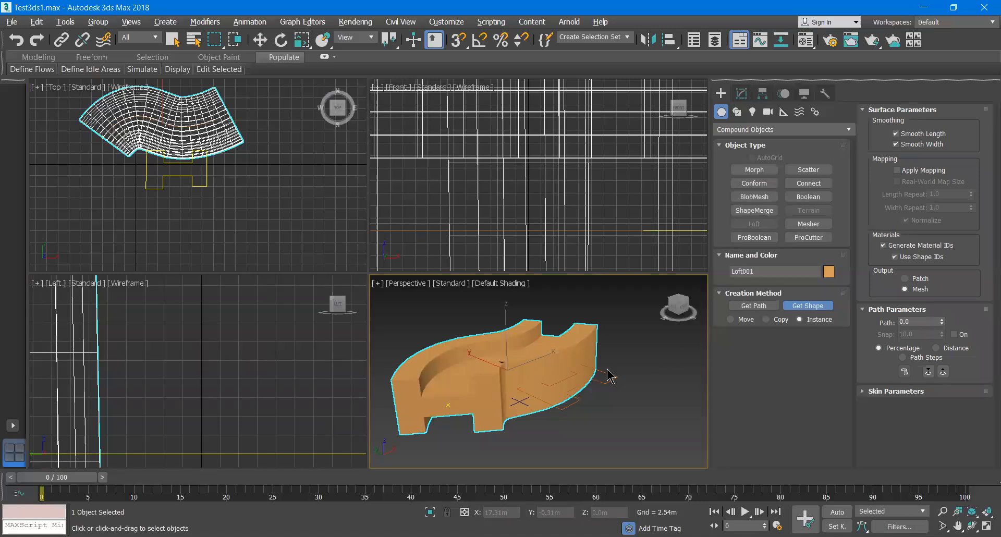
left_click(448, 284)
left_click(420, 285)
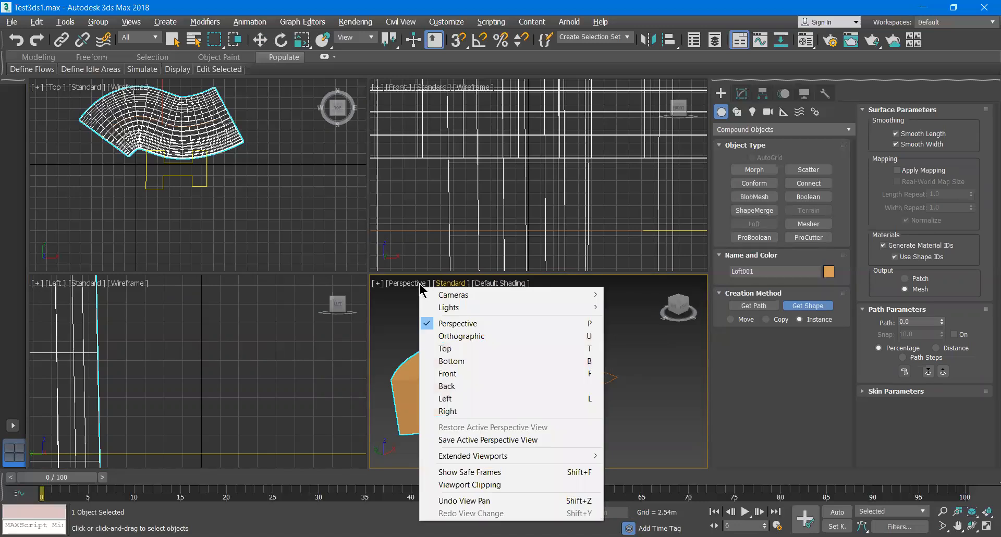
left_click(446, 285)
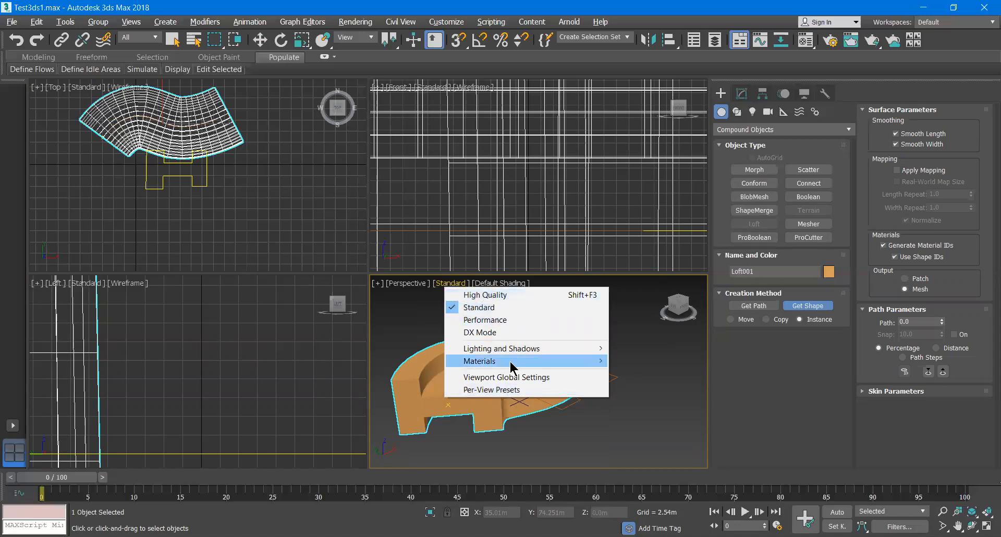
left_click(493, 284)
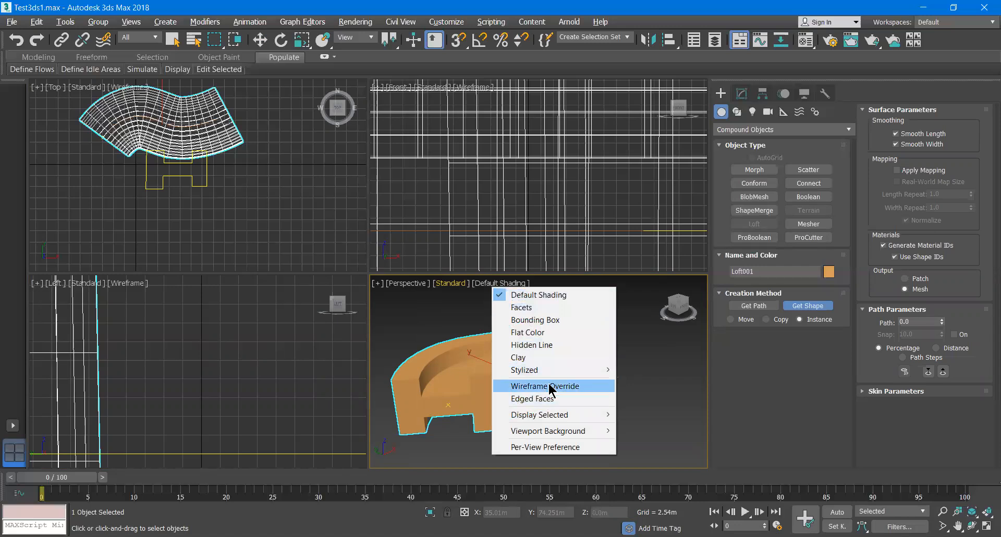
left_click(551, 400)
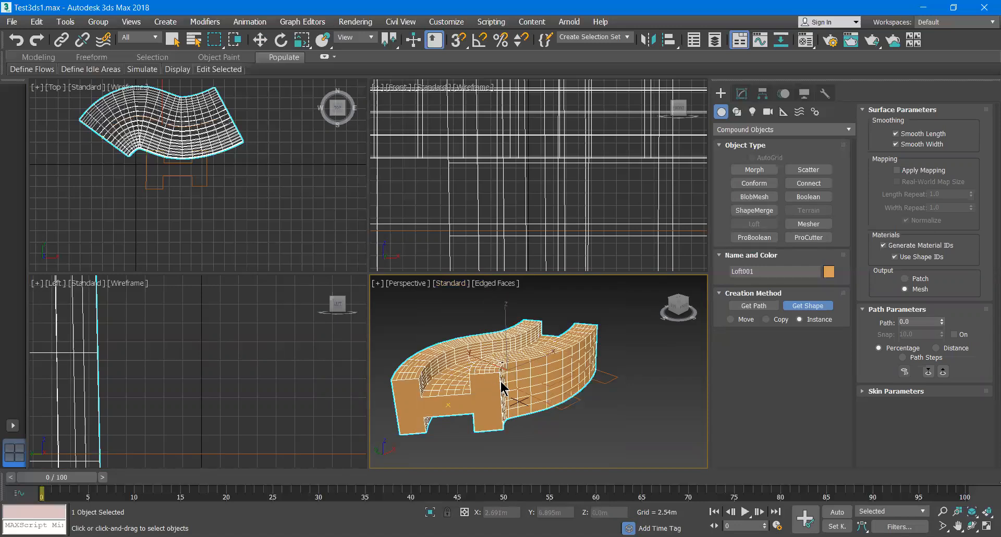
key("F4")
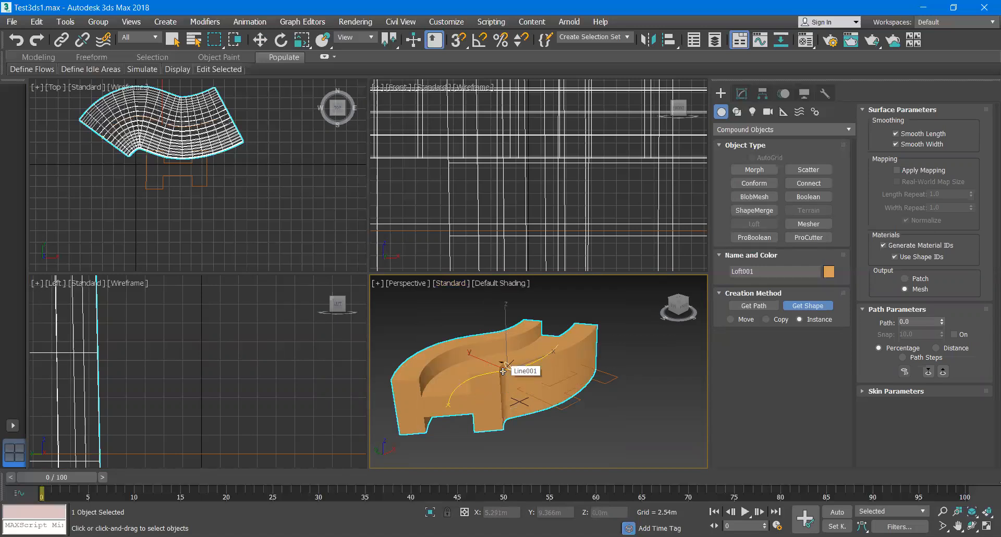
key("F4")
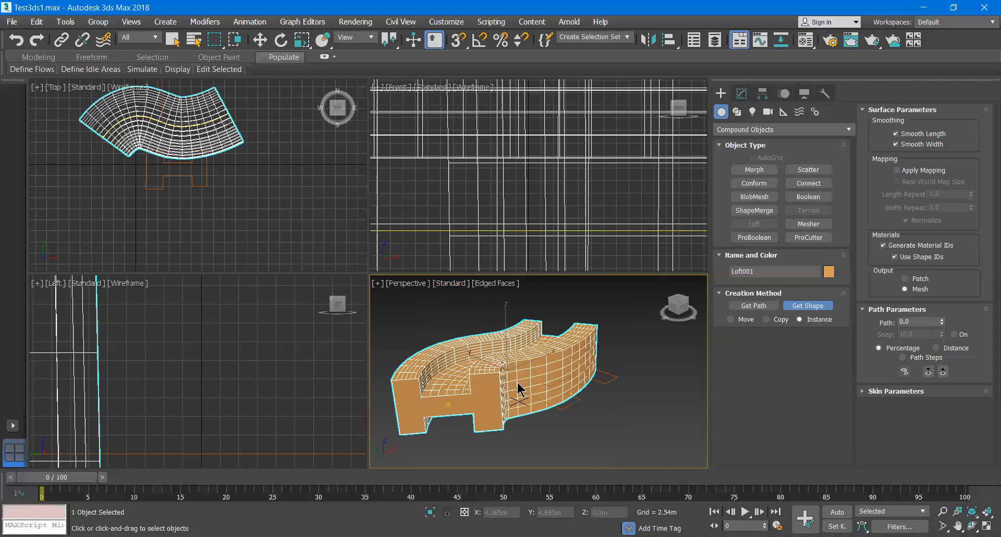
key("F4")
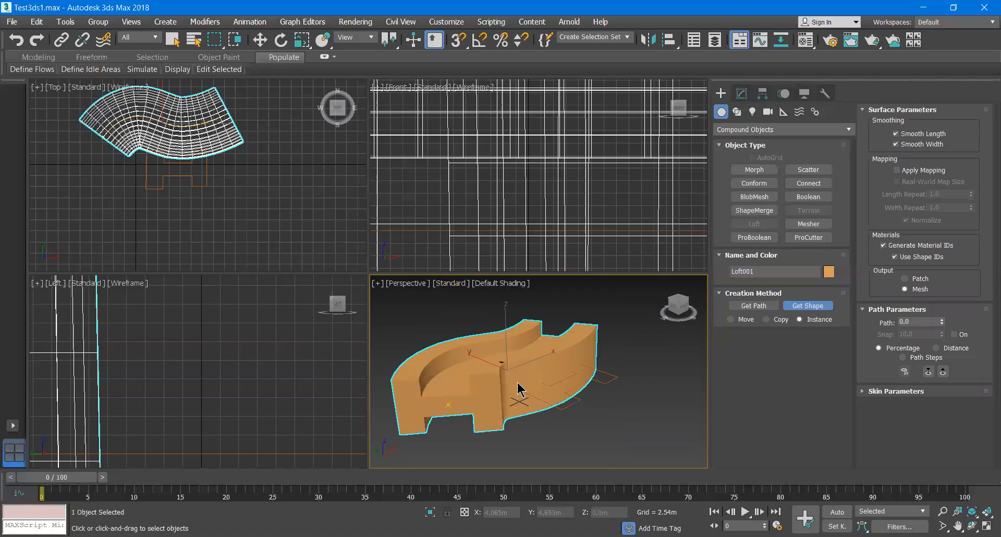
key("F4")
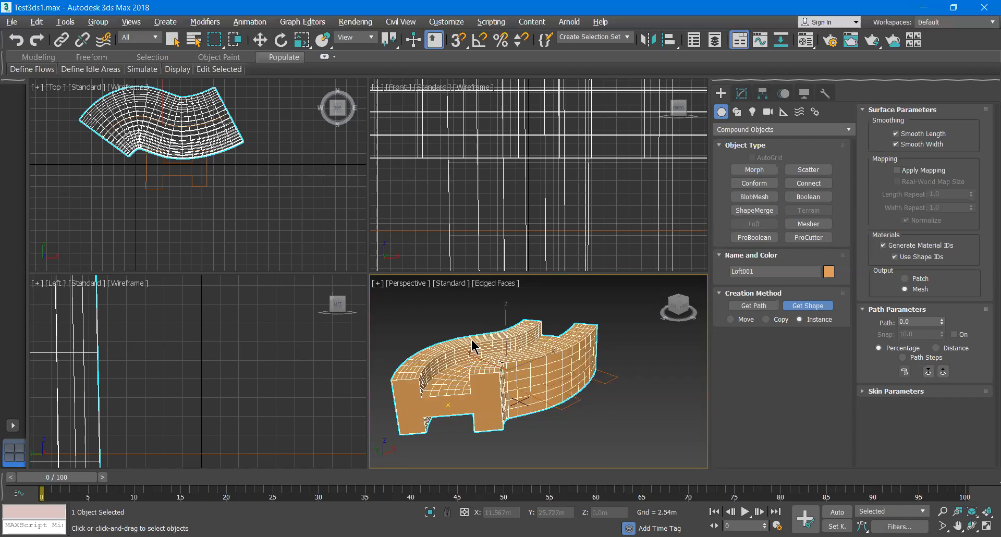
- Set the loft's skin Shape Steps to 4 and Path Steps to 20
key("alt+w")
middle_click_drag(399, 333, 457, 357)
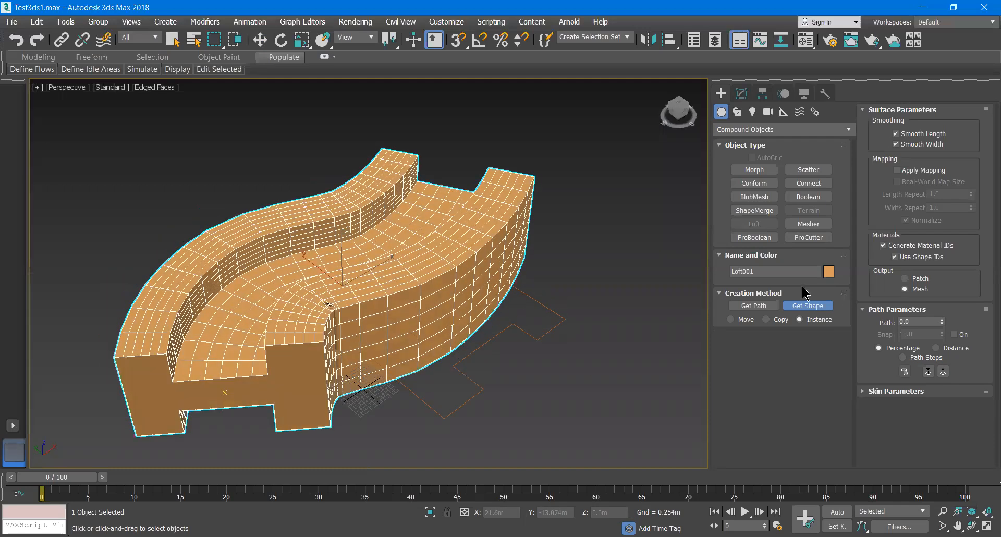
left_click(923, 134)
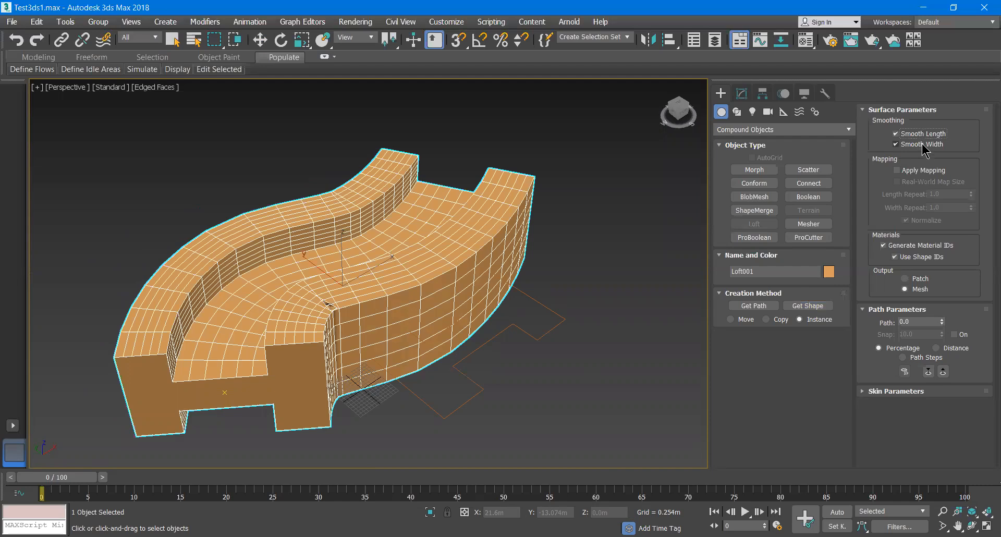
left_click(923, 135)
left_click(905, 392)
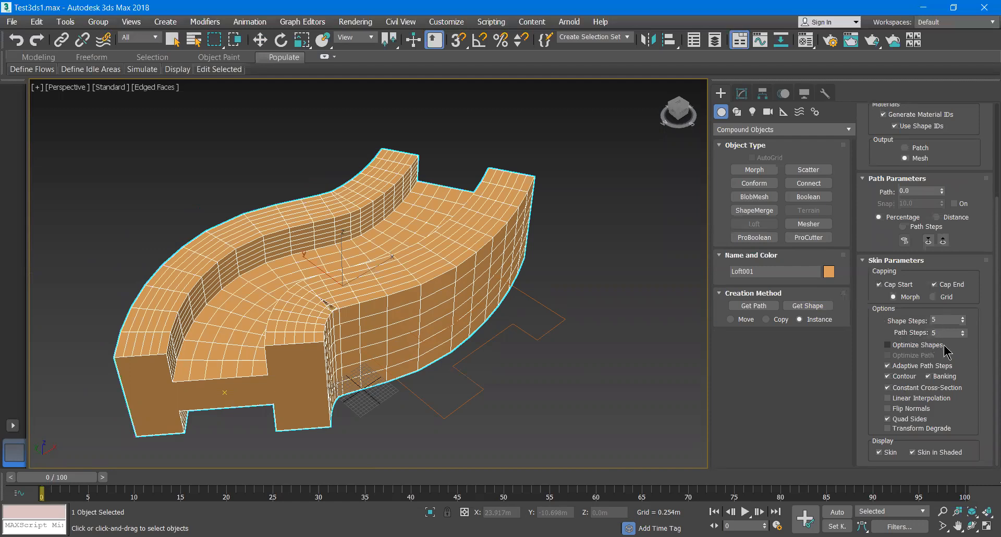
mouse_move(963, 321)
left_mouse_down()
mouse_move(961, 304)
mouse_move(963, 336)
mouse_move(962, 324)
left_mouse_up()
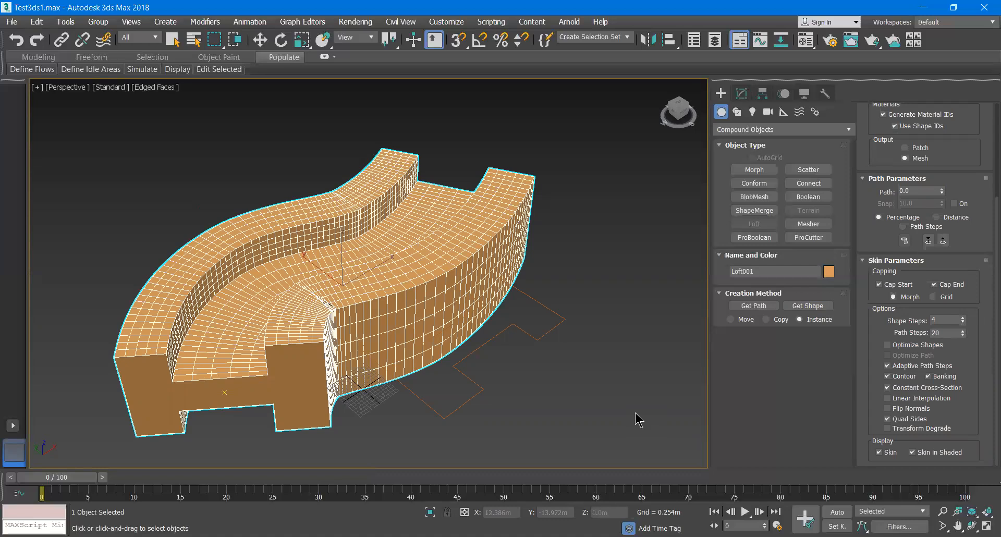
scroll(553, 378, "down", 5)
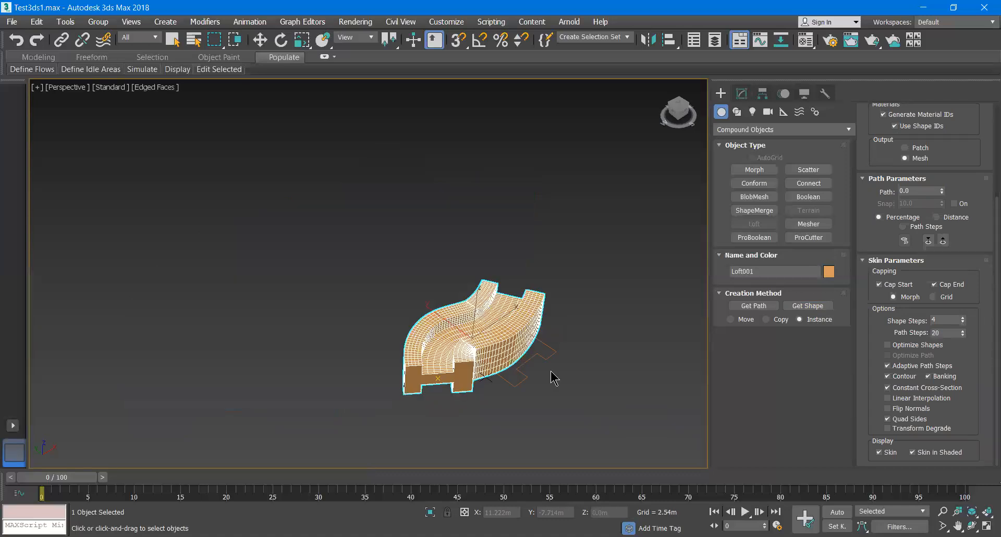
scroll(552, 377, "up", 2)
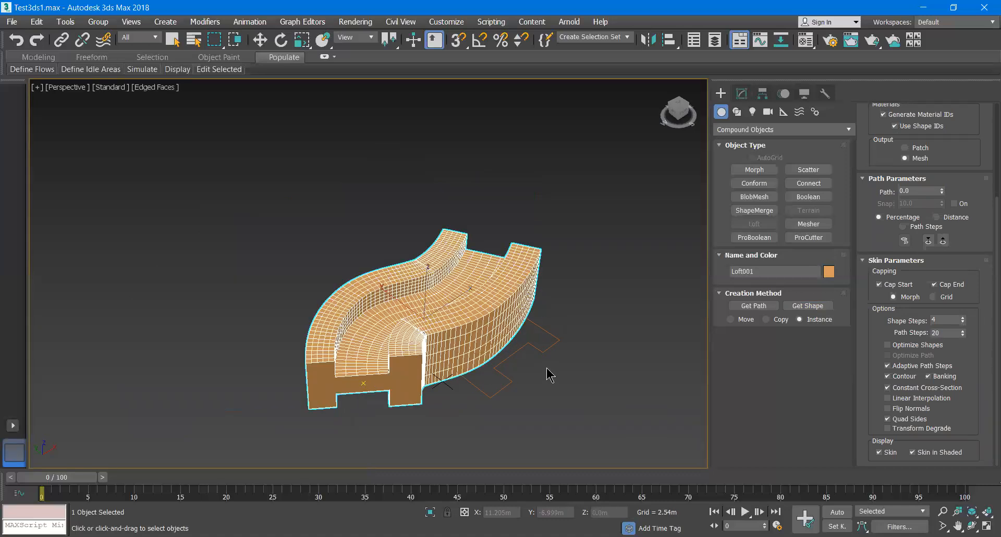